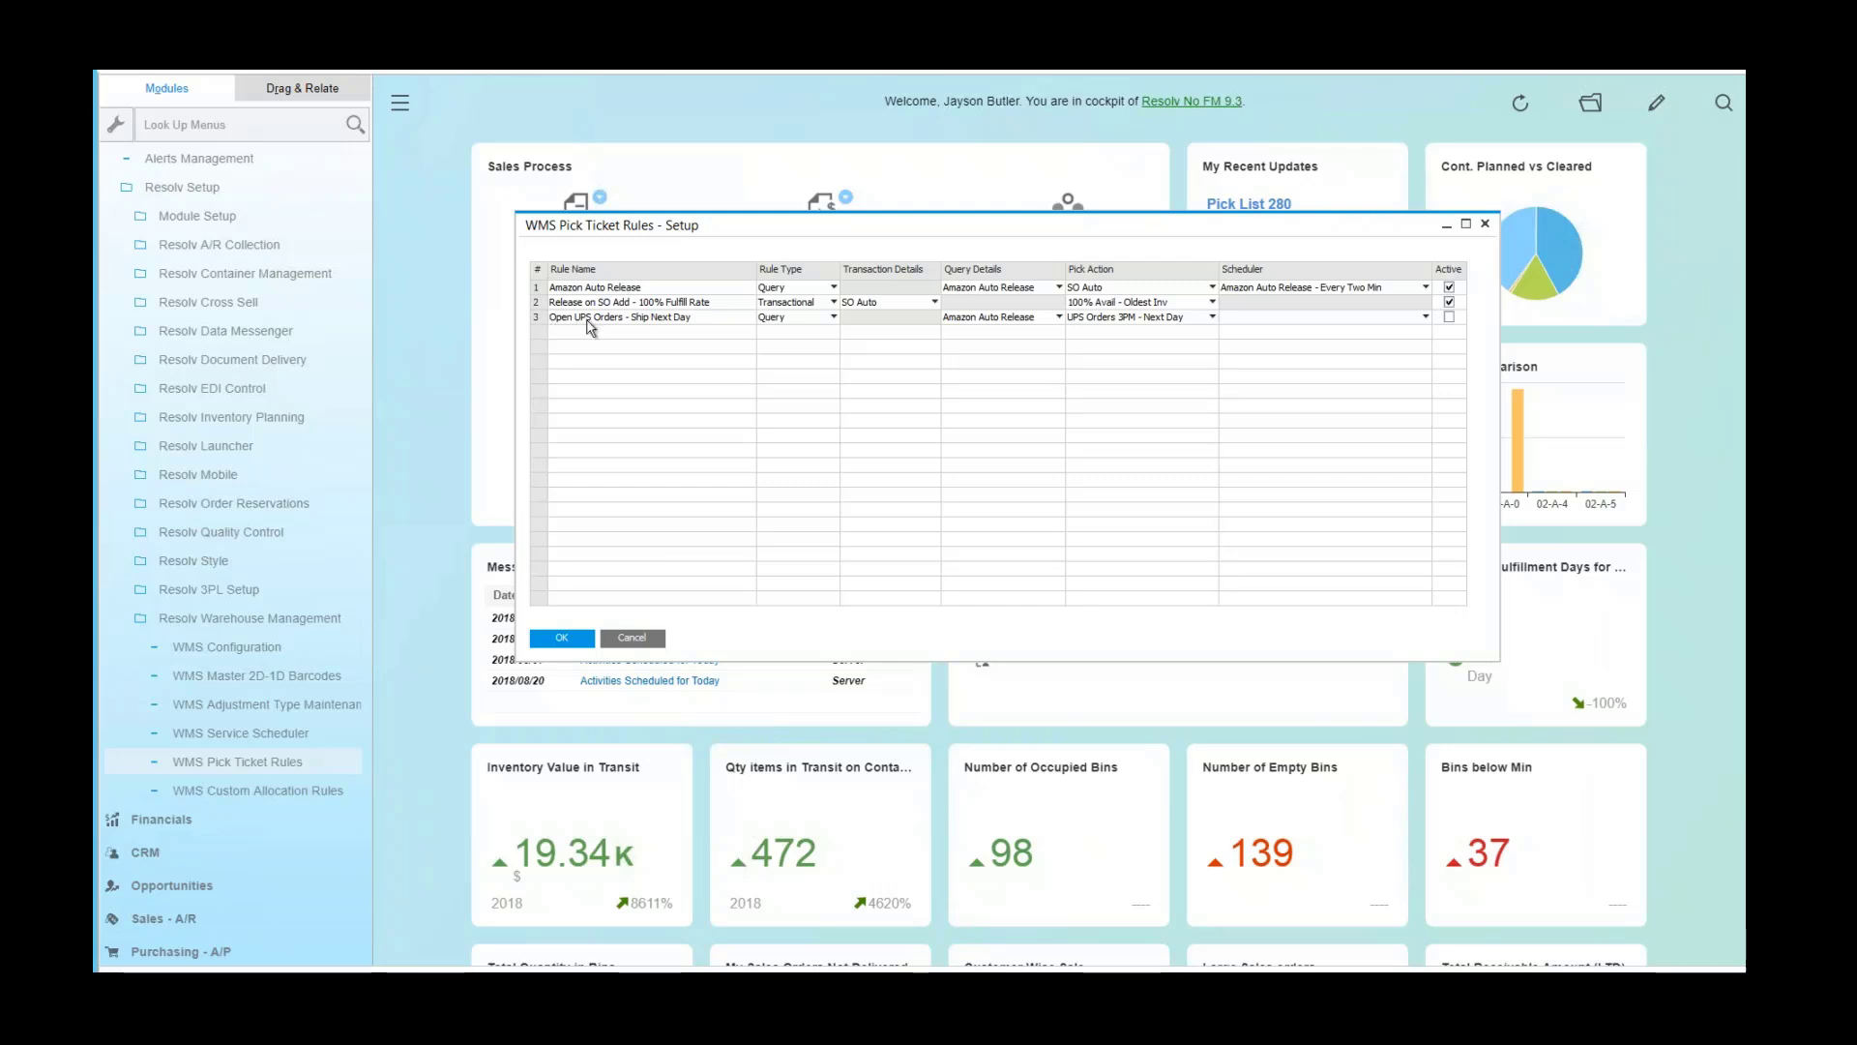
Try defining new query details for the Open UPS Orders rule with sales orders, reserve invoices and an SAP saved query, and discard them
{"action": "left_click", "coordinate": [793, 324]}
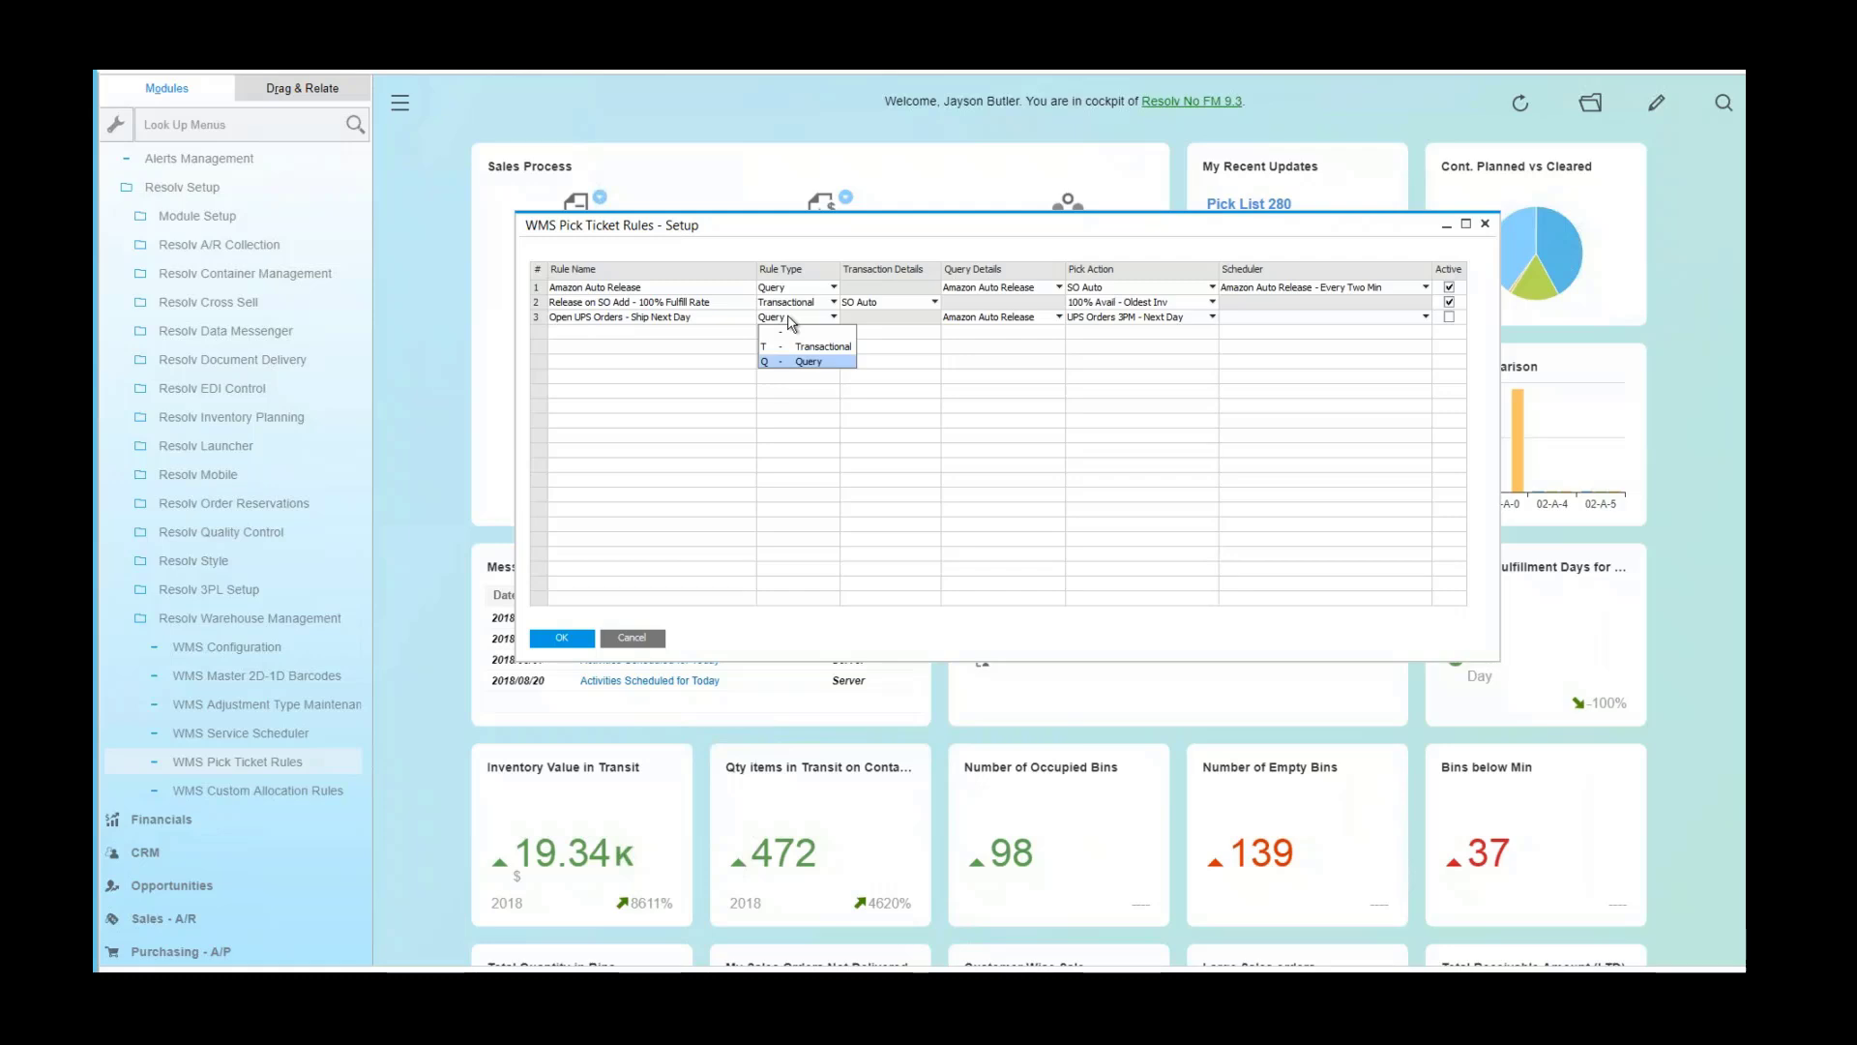
{"action": "left_click", "coordinate": [793, 324]}
{"action": "left_click", "coordinate": [1006, 326]}
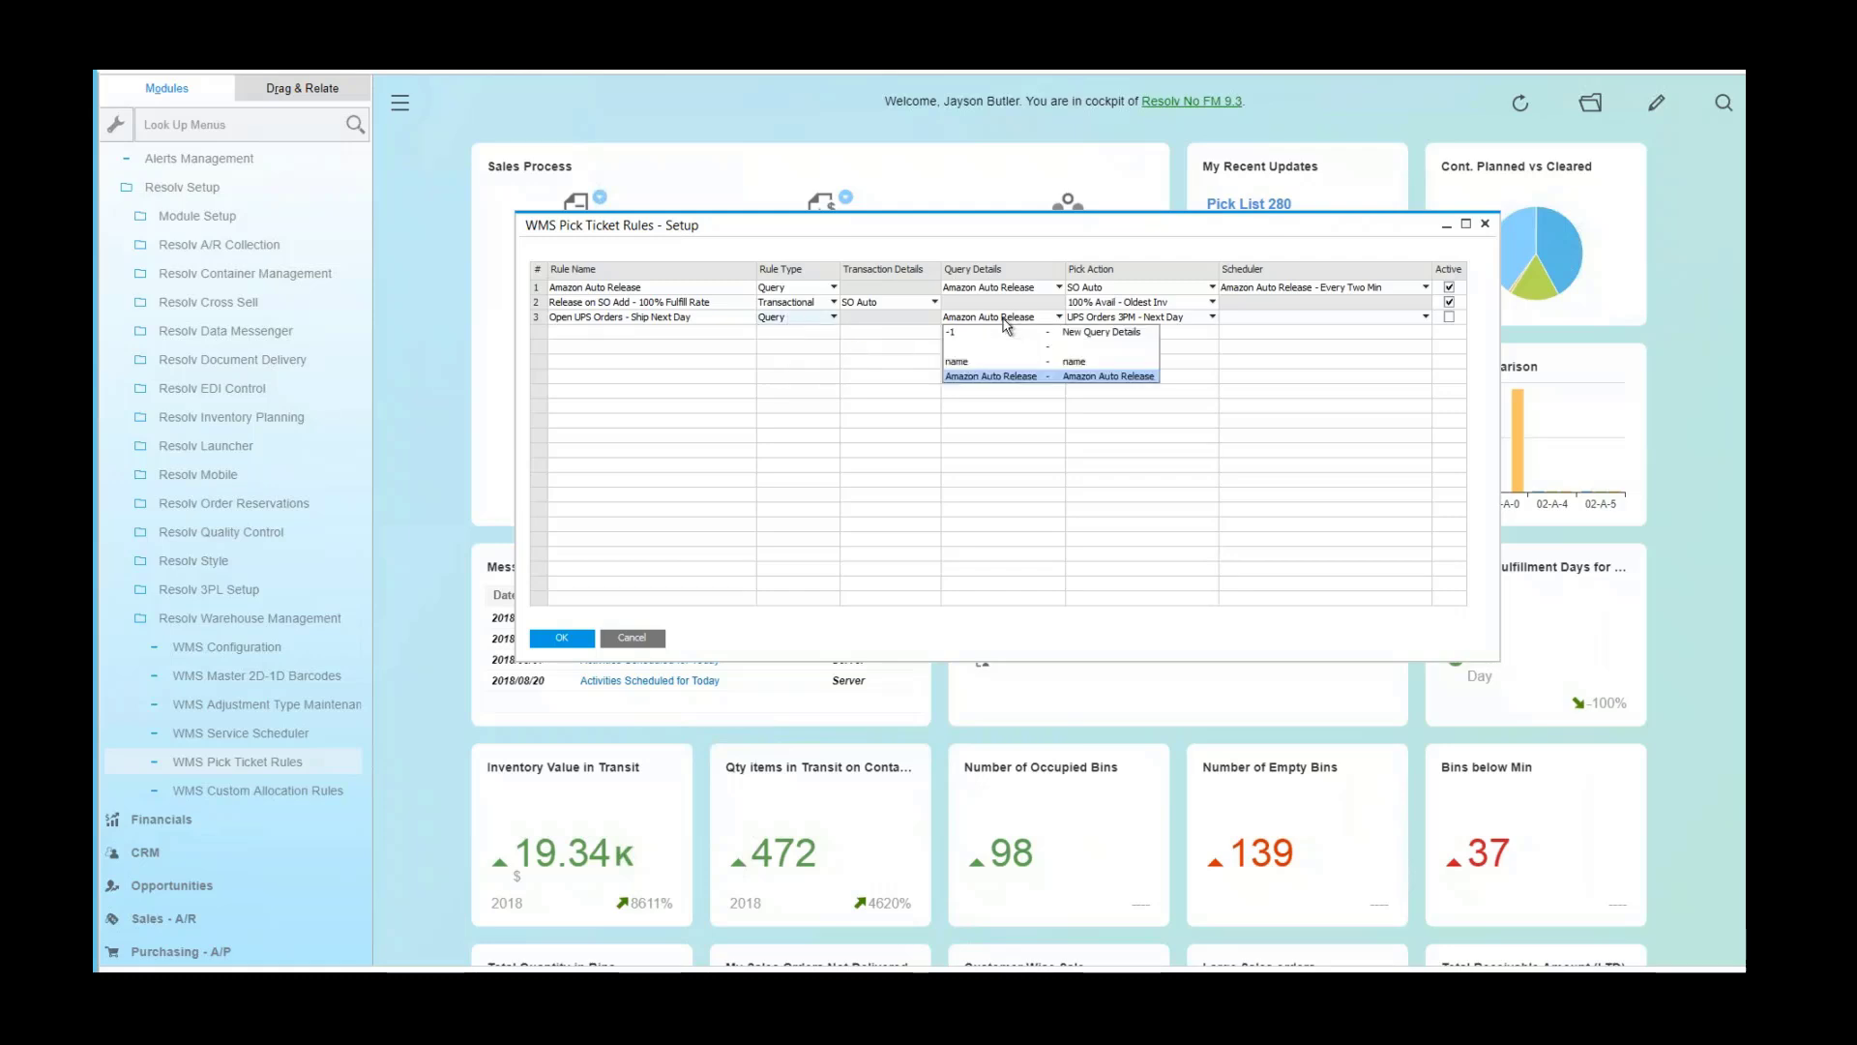
{"action": "left_click", "coordinate": [1011, 350]}
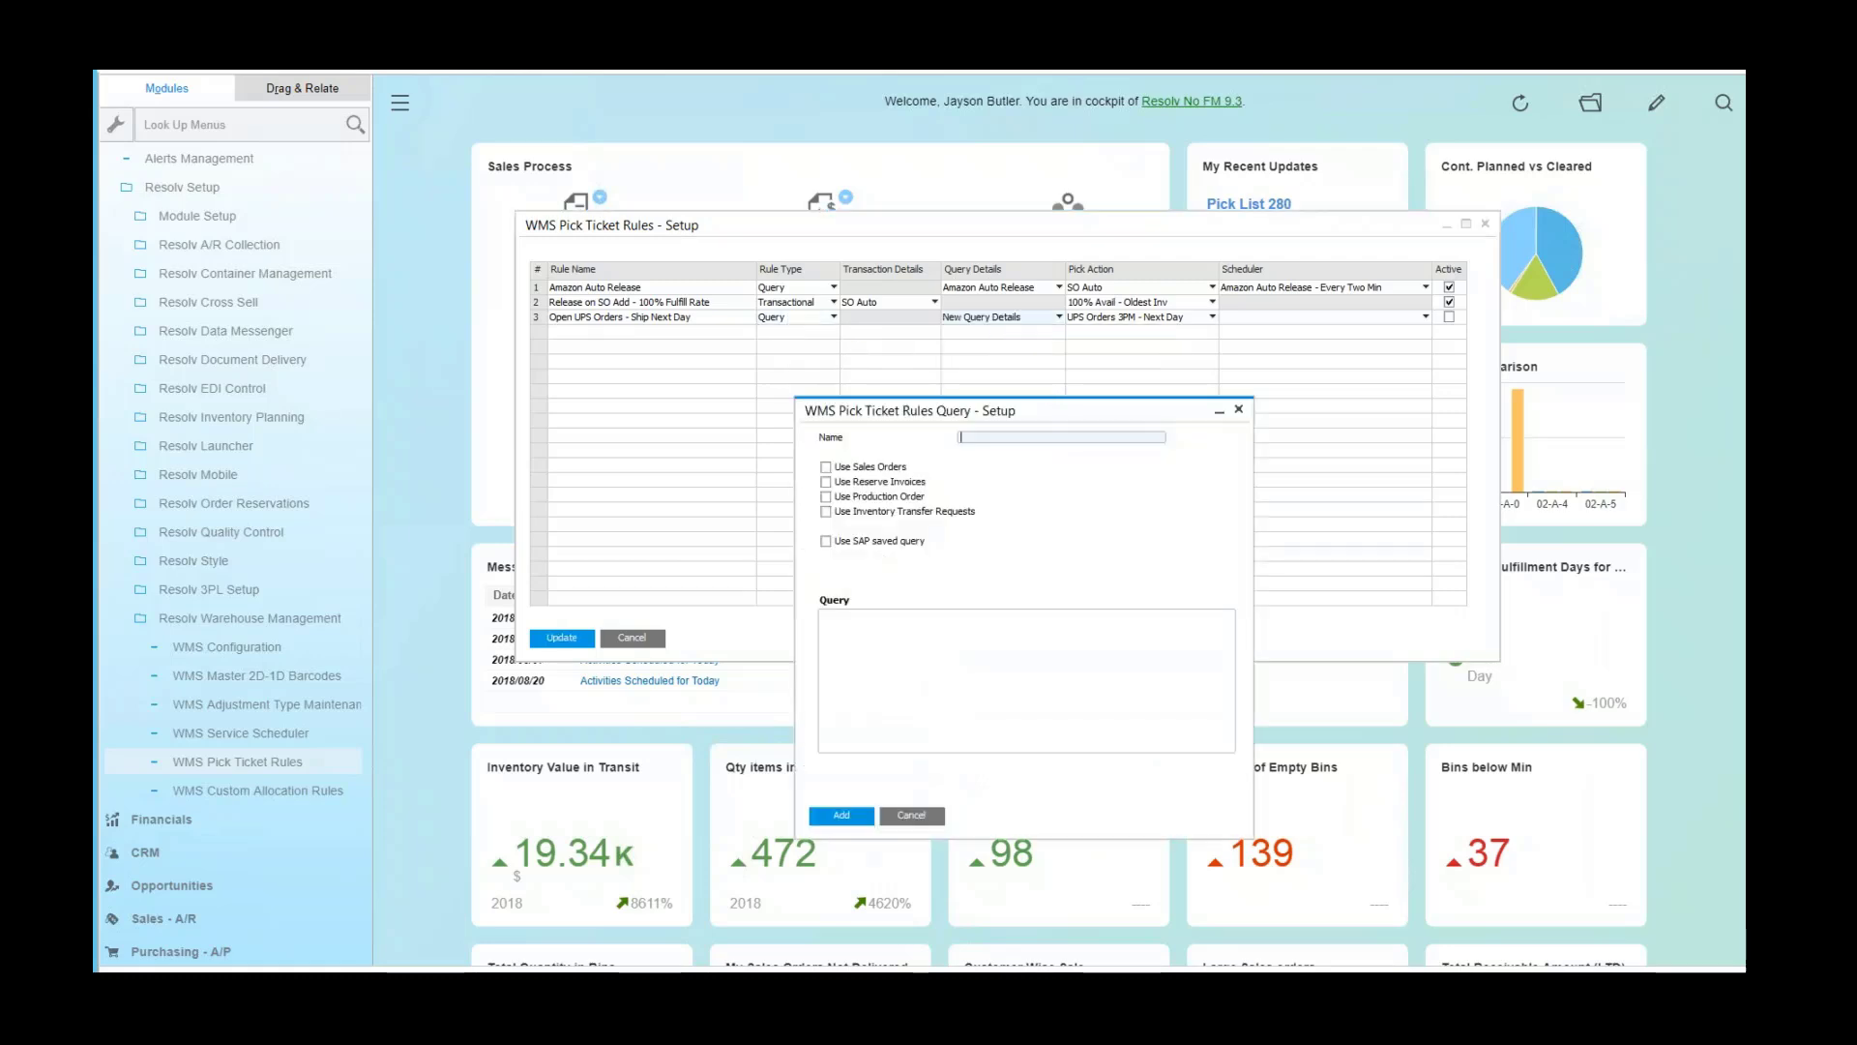
{"action": "left_click", "coordinate": [881, 470]}
{"action": "left_click", "coordinate": [913, 485]}
{"action": "left_click", "coordinate": [917, 543]}
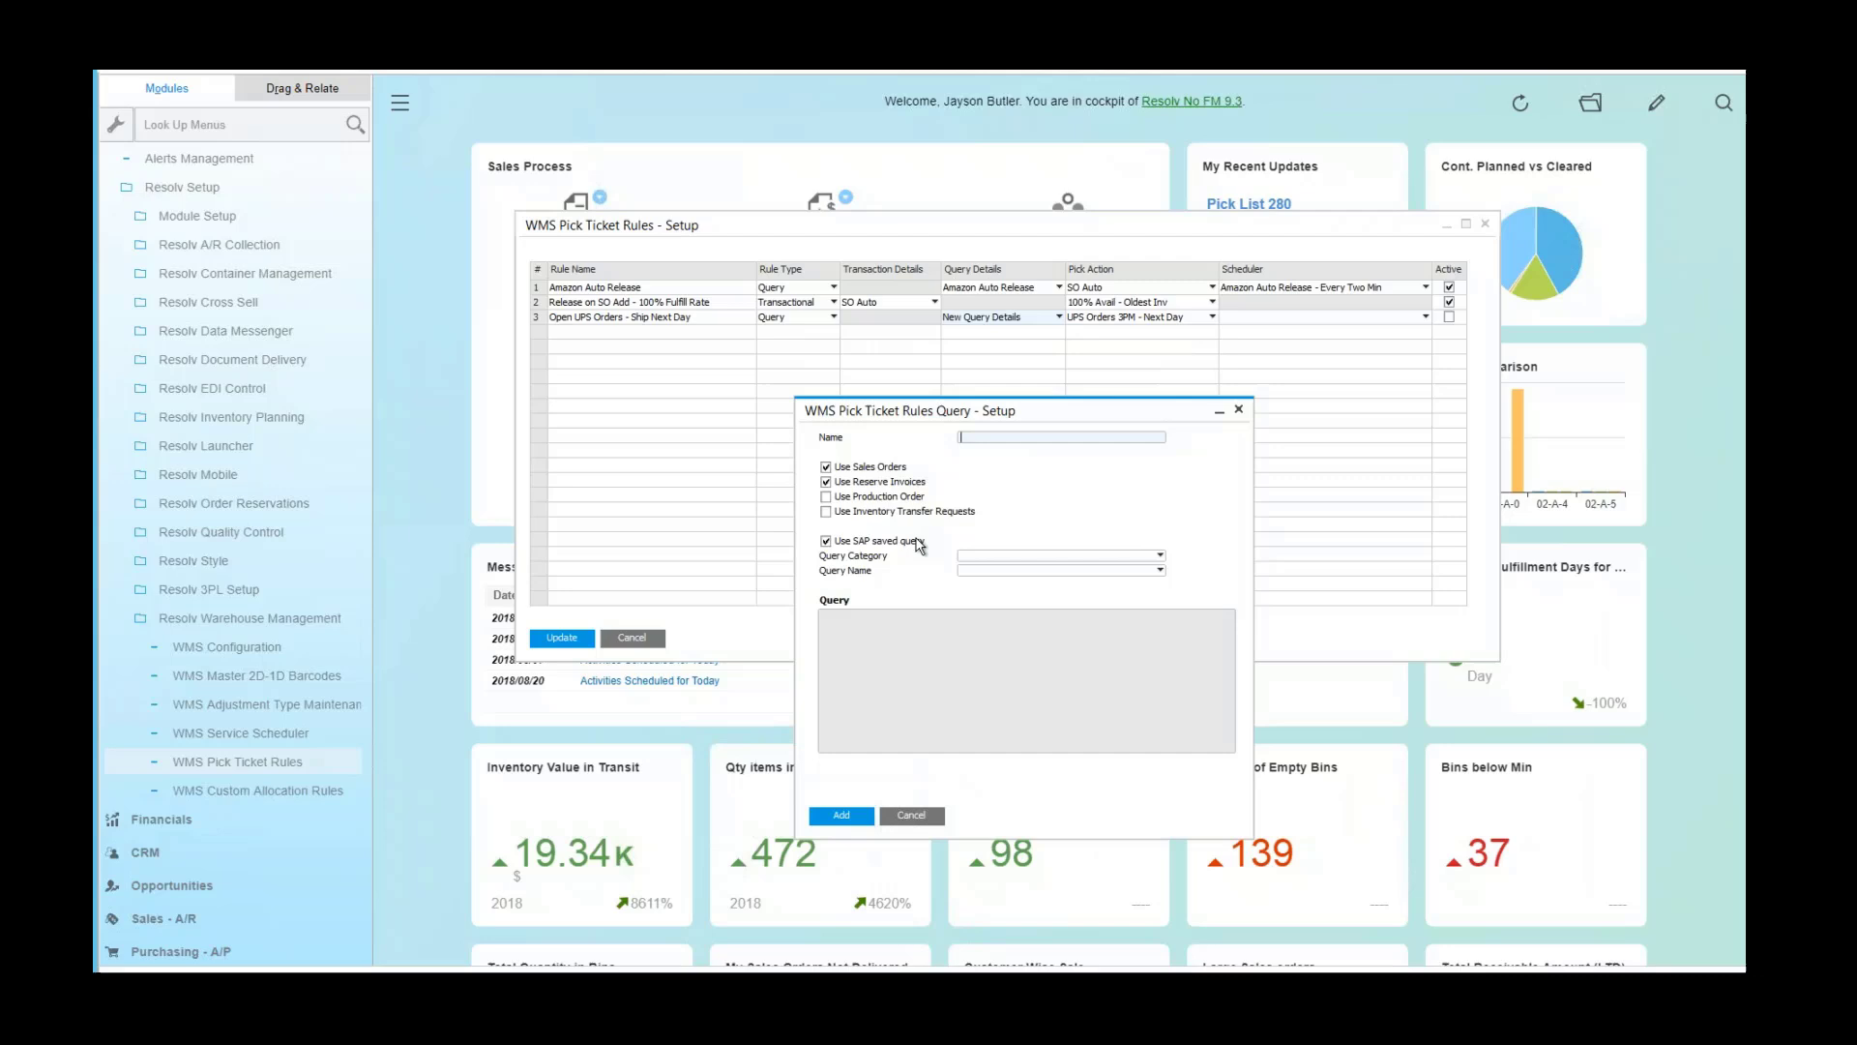
{"action": "left_click", "coordinate": [1009, 557]}
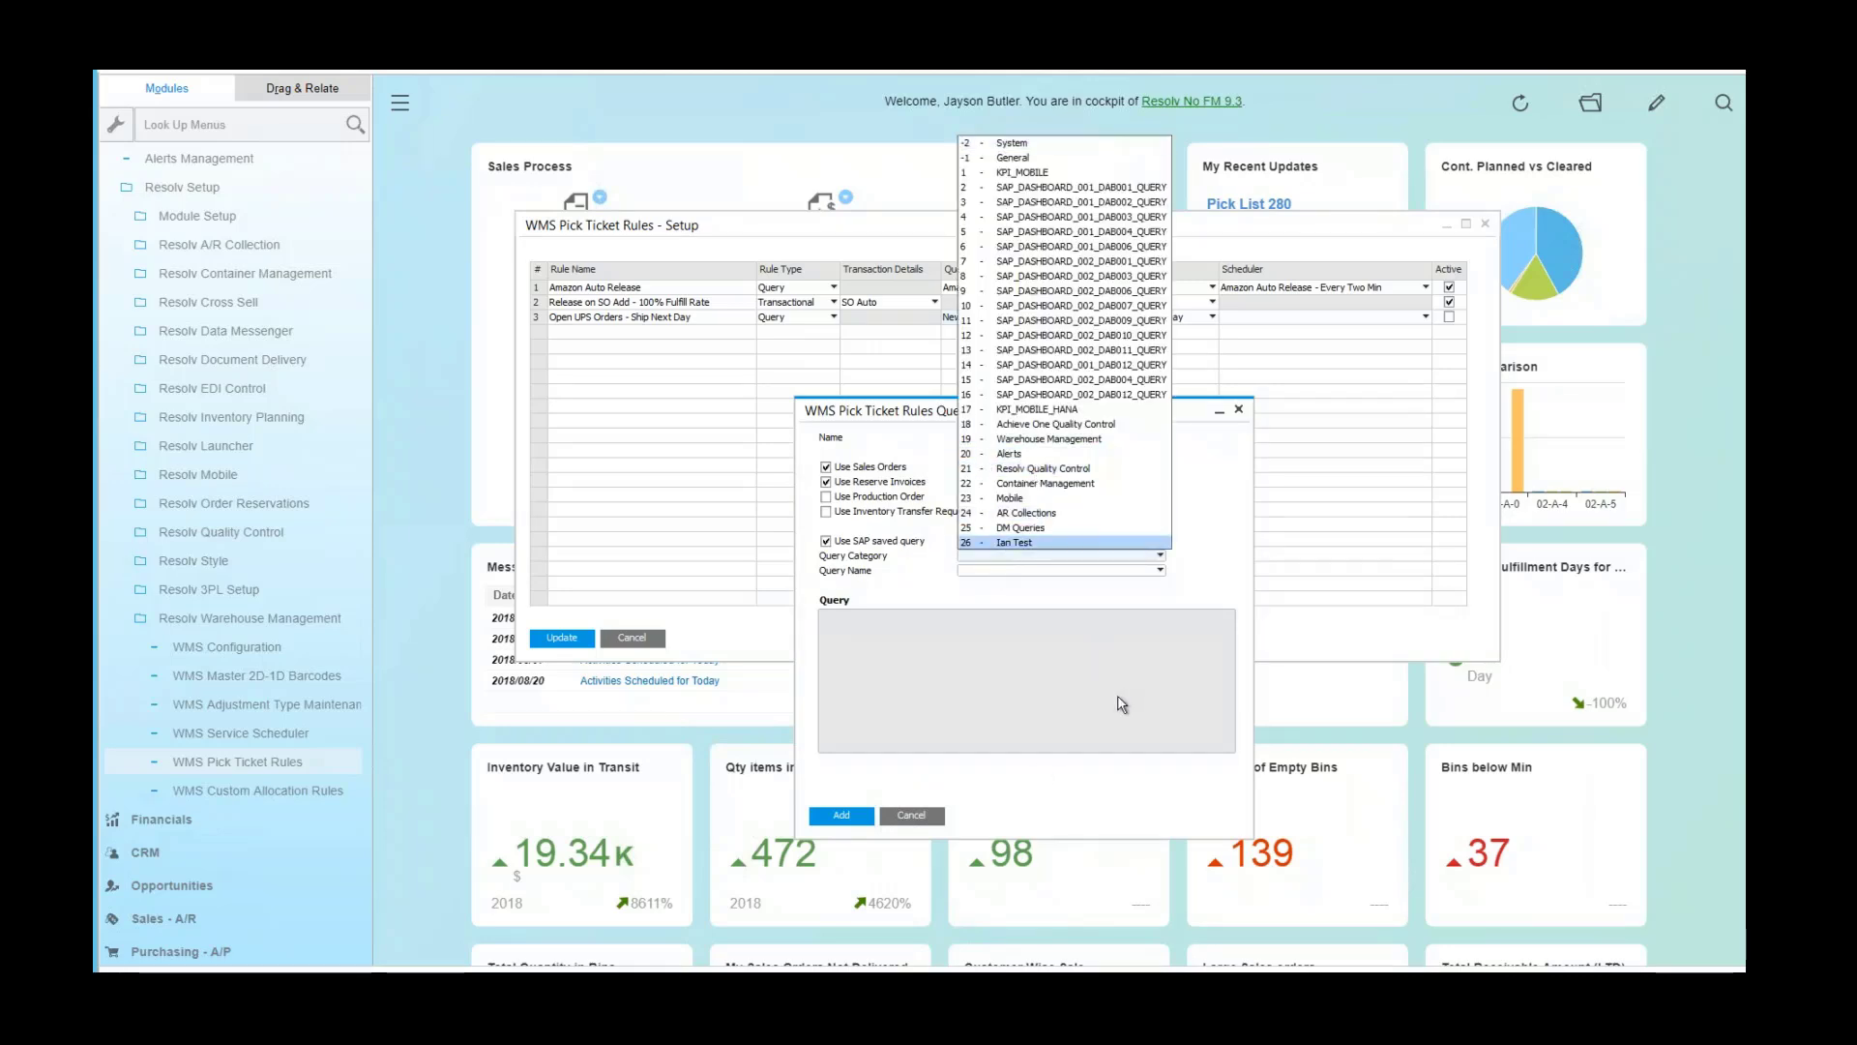
{"action": "left_click", "coordinate": [919, 820]}
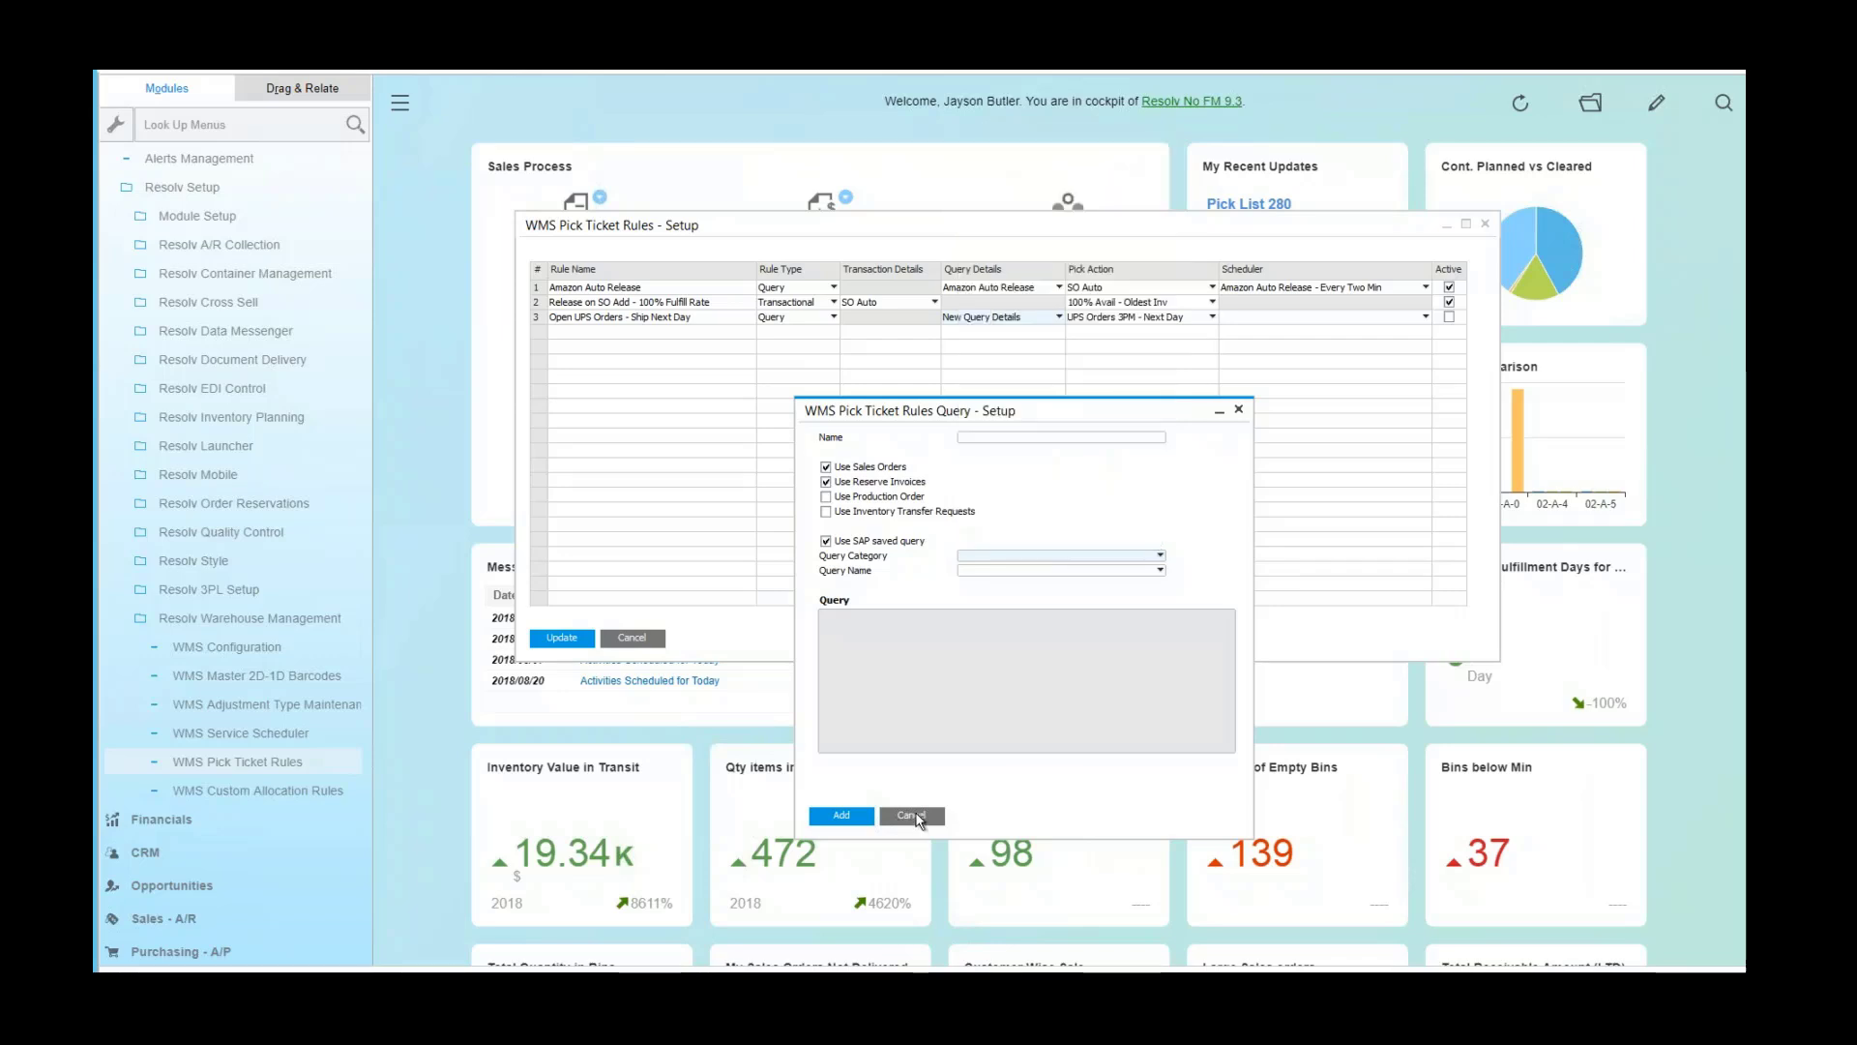
{"action": "left_click", "coordinate": [917, 818]}
Open the UPS Orders 3PM - Next Day pick action from the third rule and set its release rule to Release if 100%
{"action": "left_click", "coordinate": [1159, 325]}
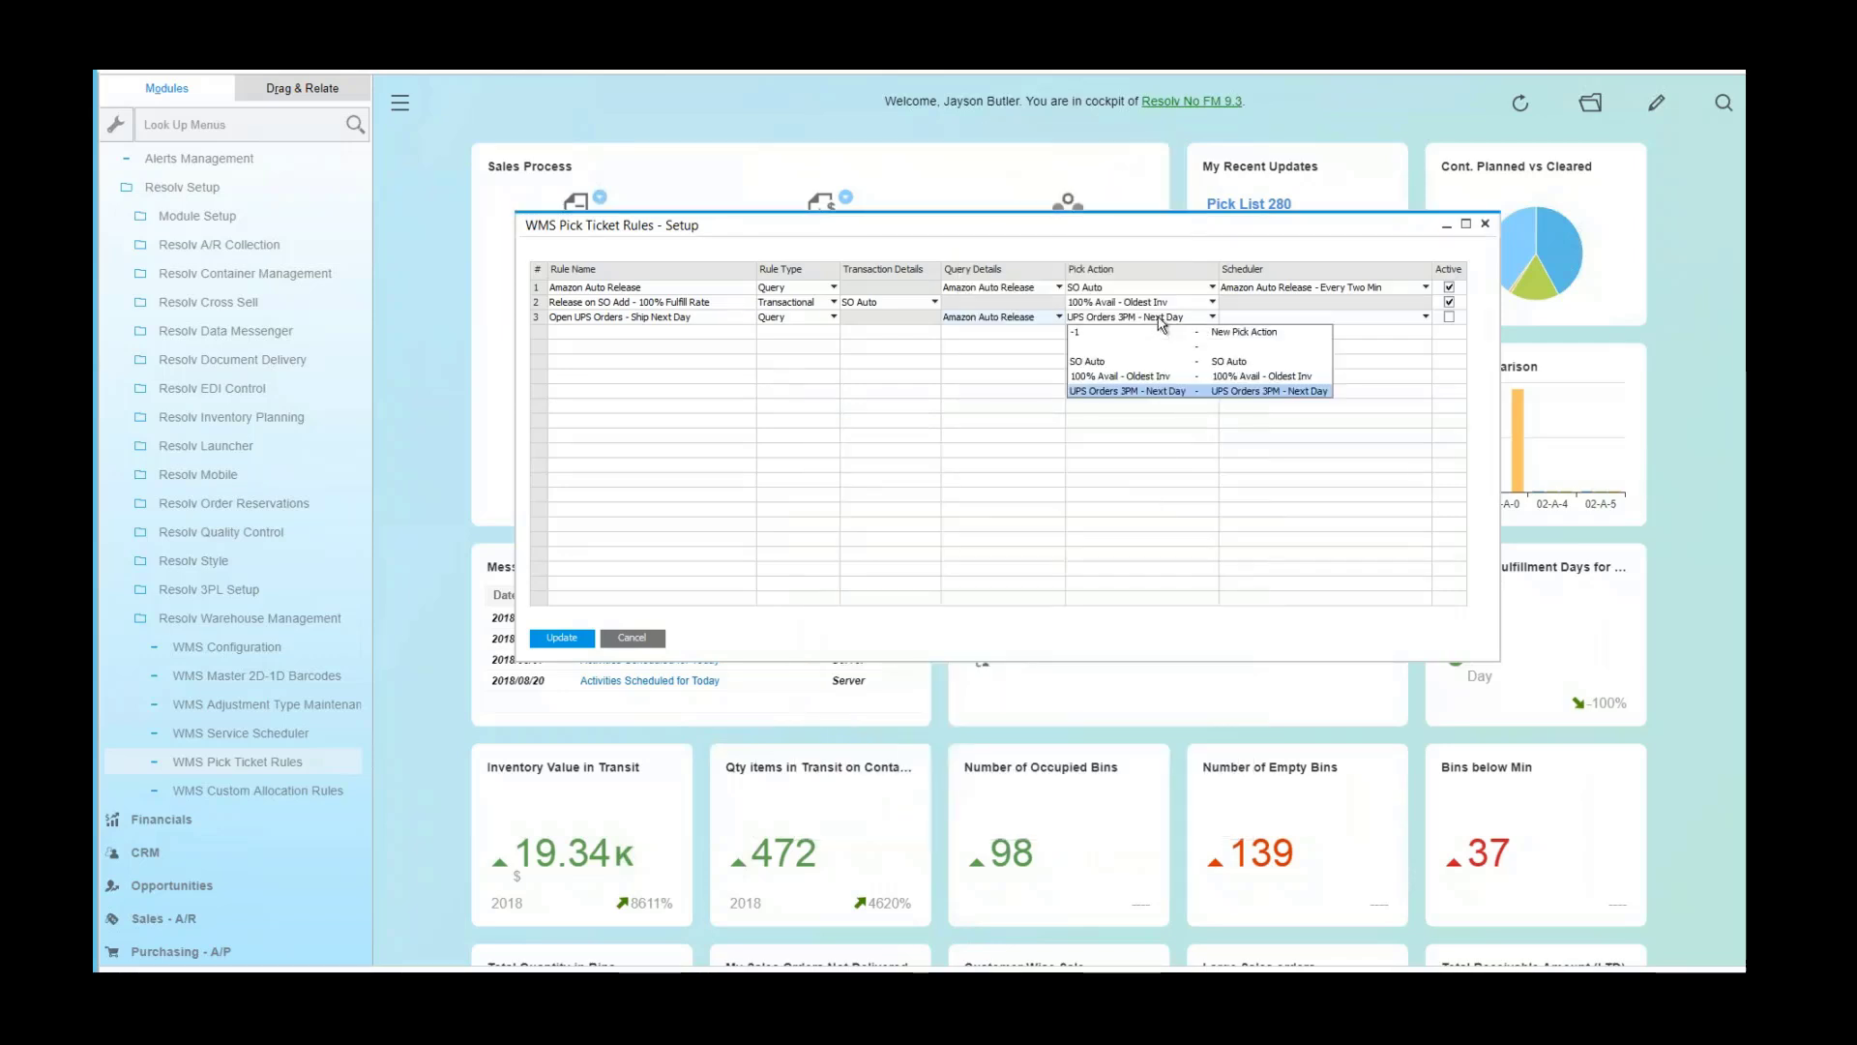
{"action": "left_click", "coordinate": [1160, 332]}
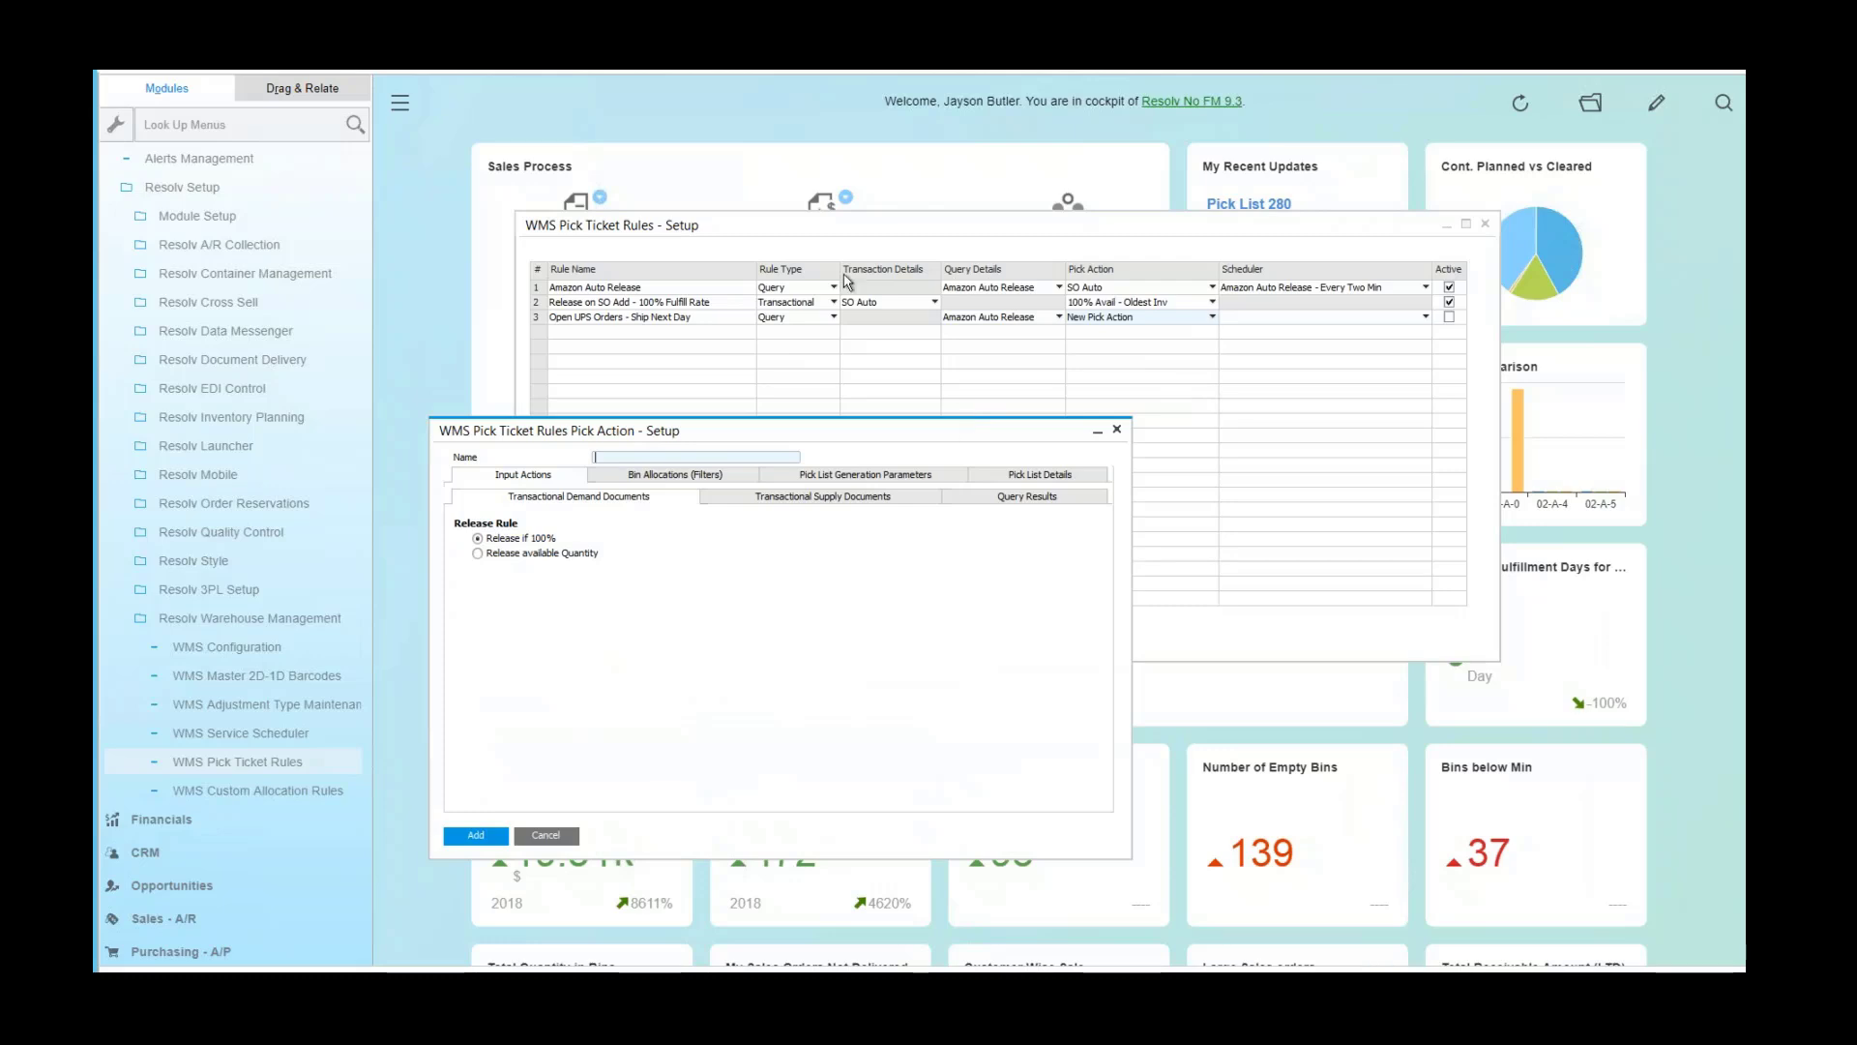
{"action": "key", "text": "Escape"}
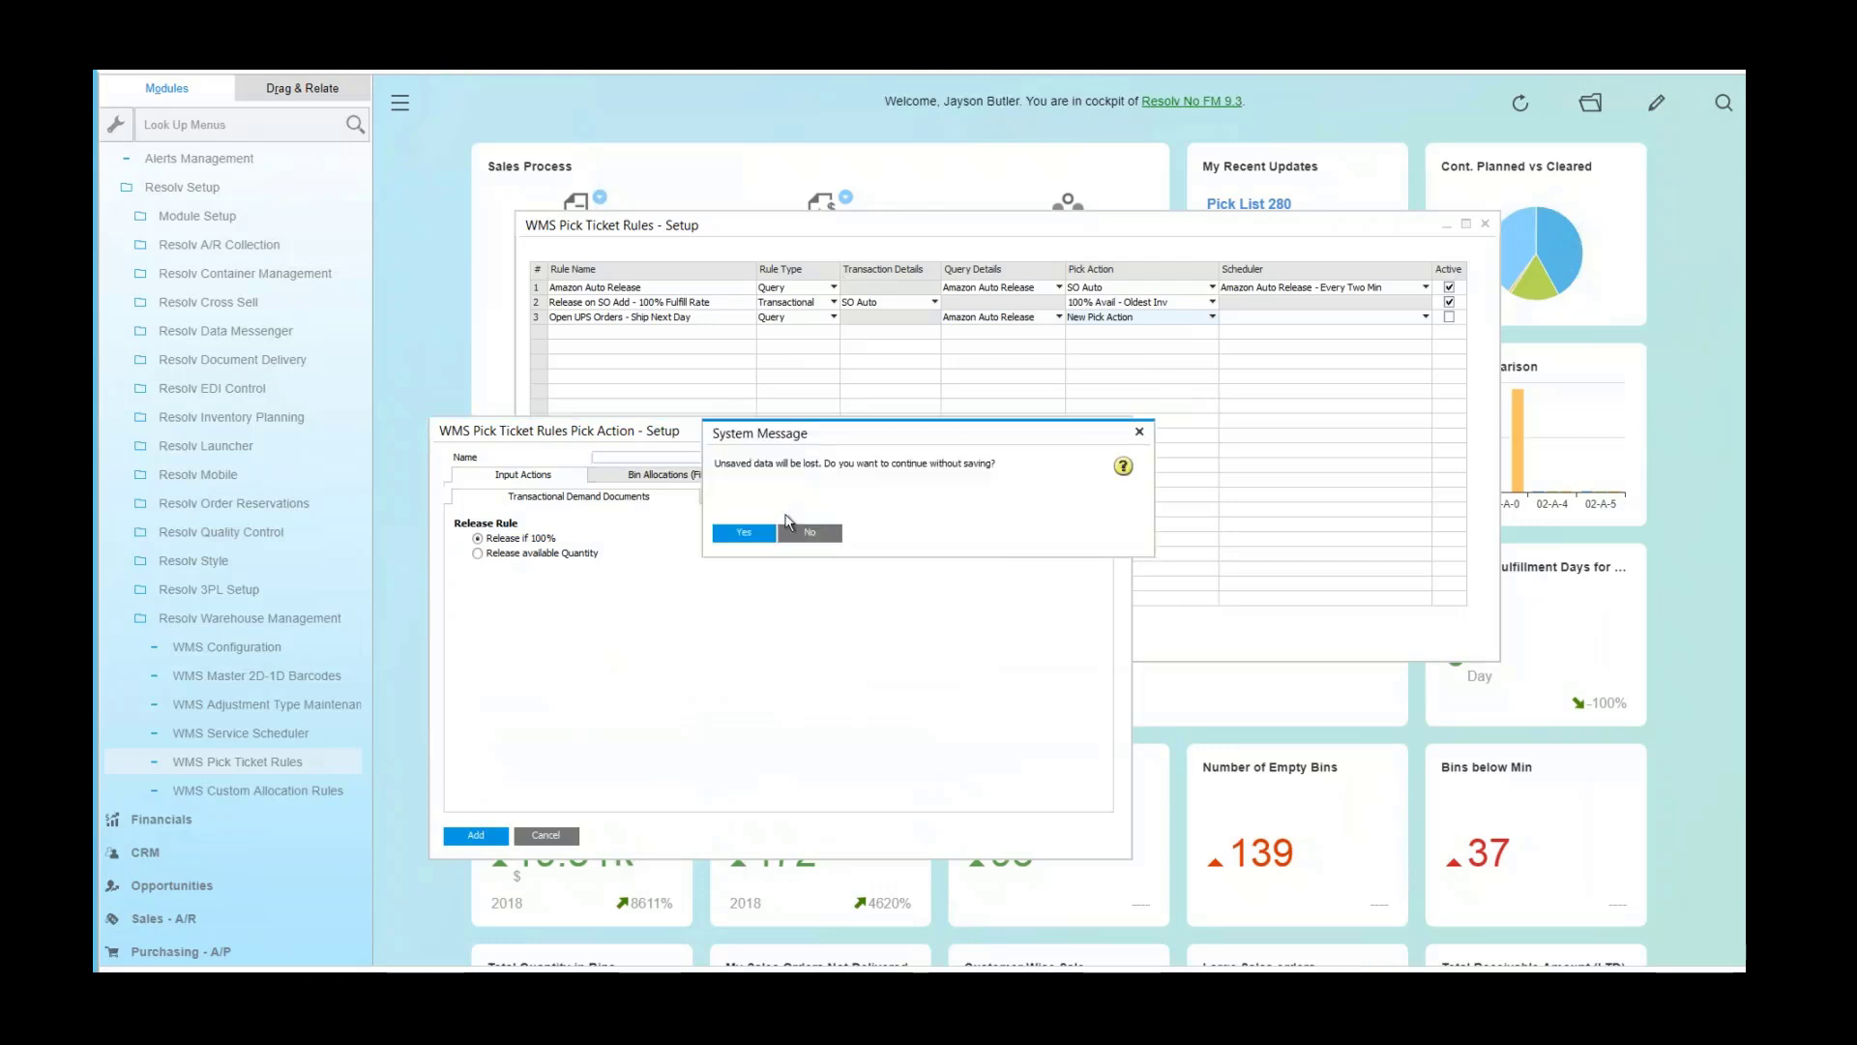
{"action": "left_click", "coordinate": [749, 533]}
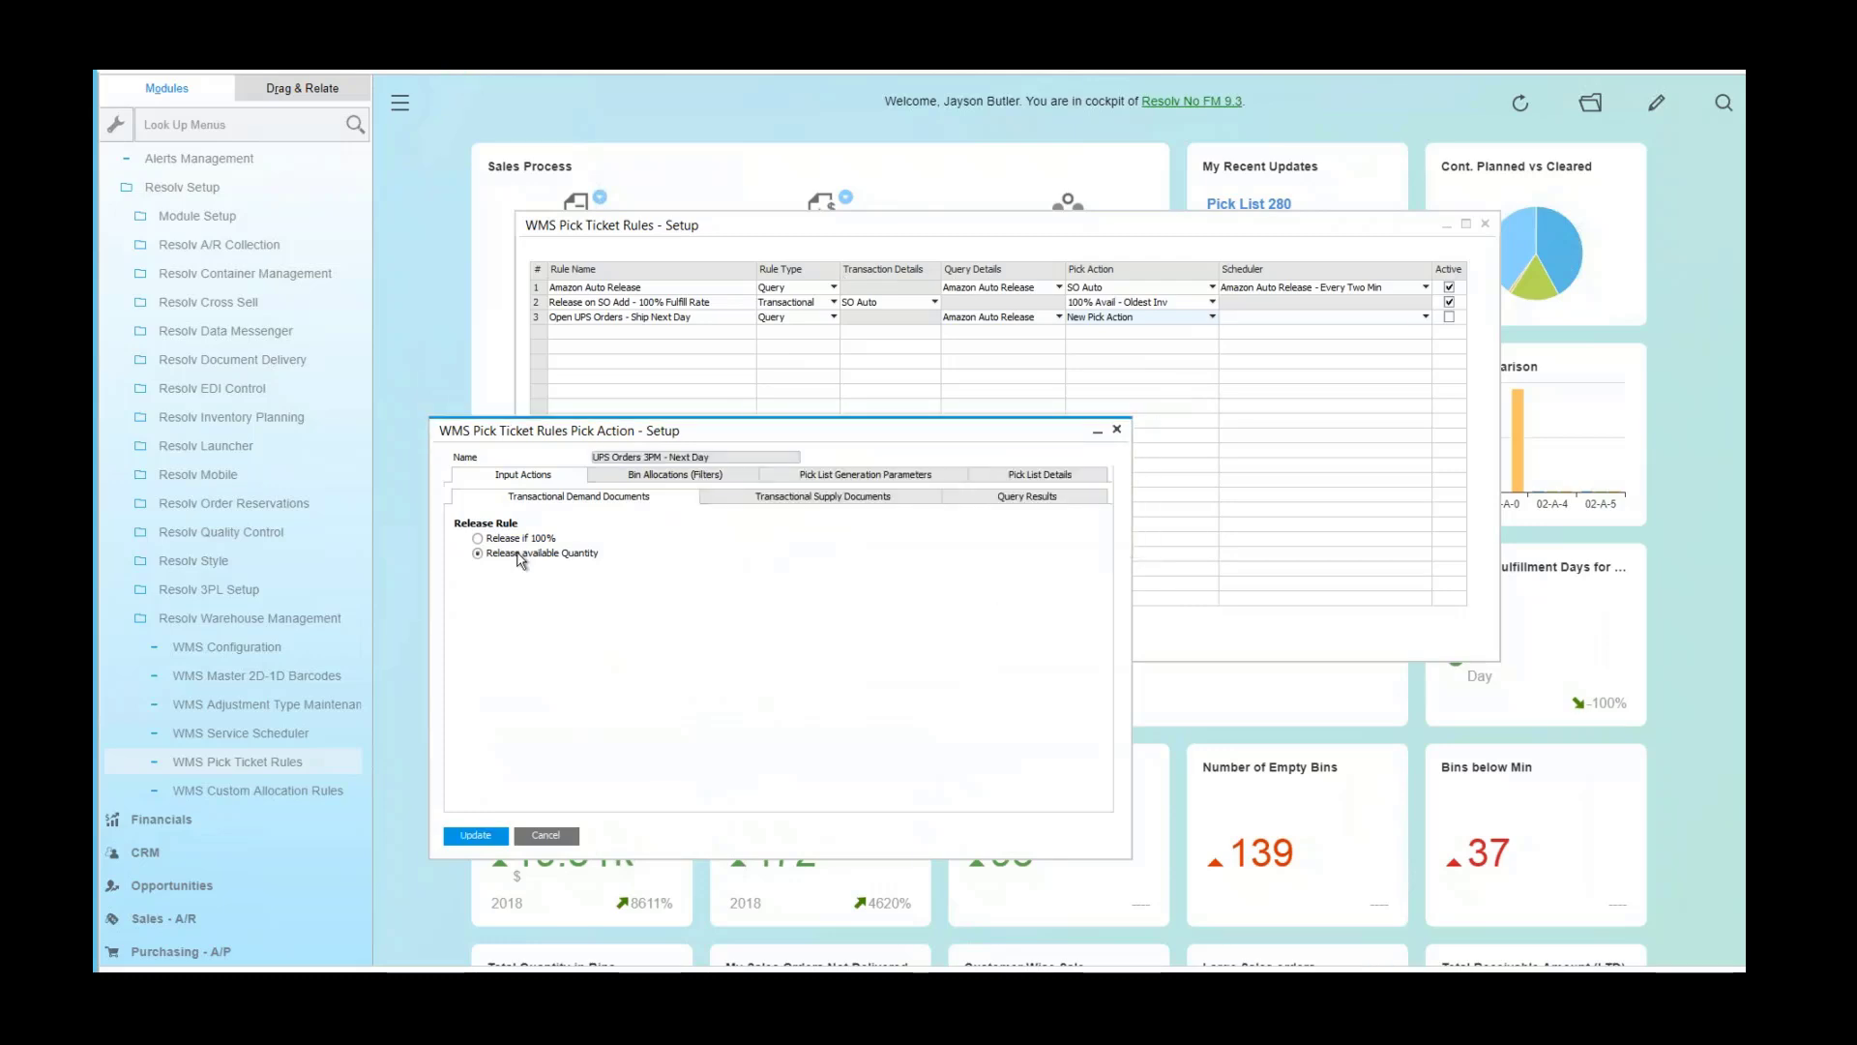
{"action": "left_click", "coordinate": [523, 540]}
Examine the pick action's supply document and query result rules, bin allocation filters, pick list generation parameters and pick list details
{"action": "left_click", "coordinate": [780, 497]}
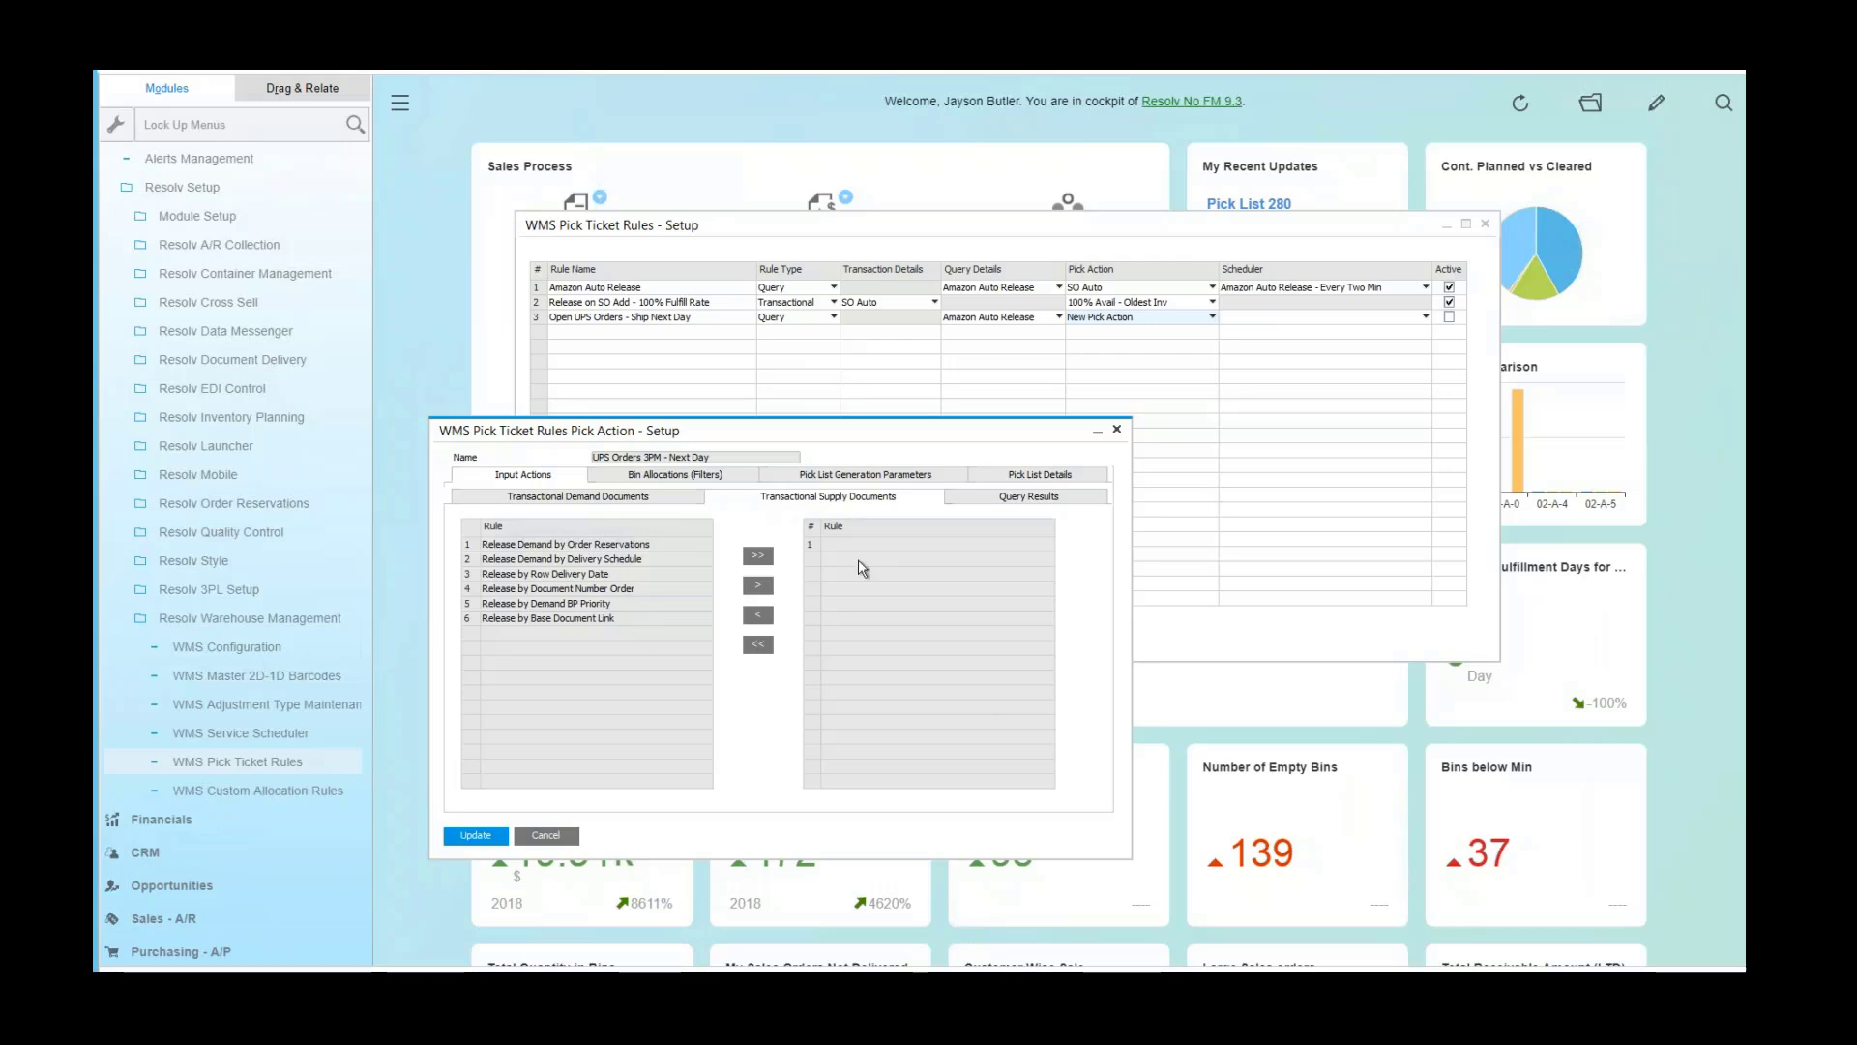
{"action": "left_click", "coordinate": [1012, 498]}
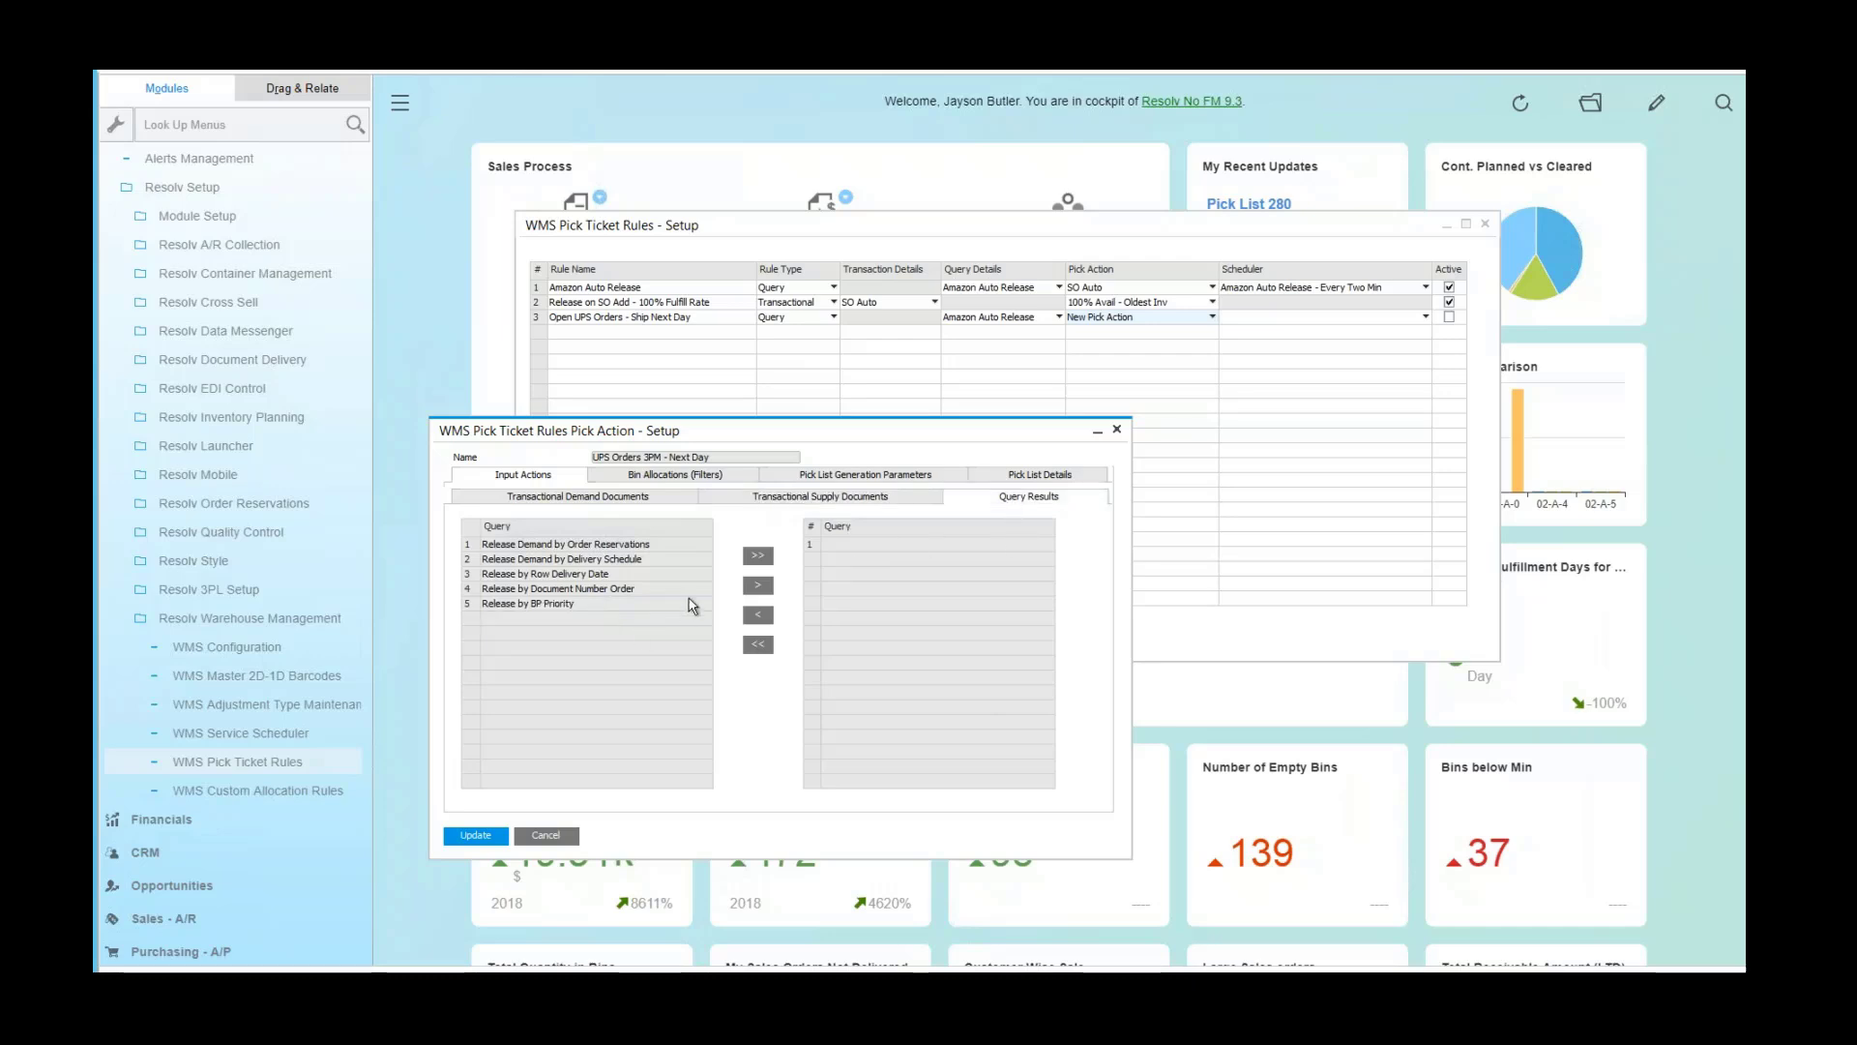
{"action": "left_click", "coordinate": [665, 476]}
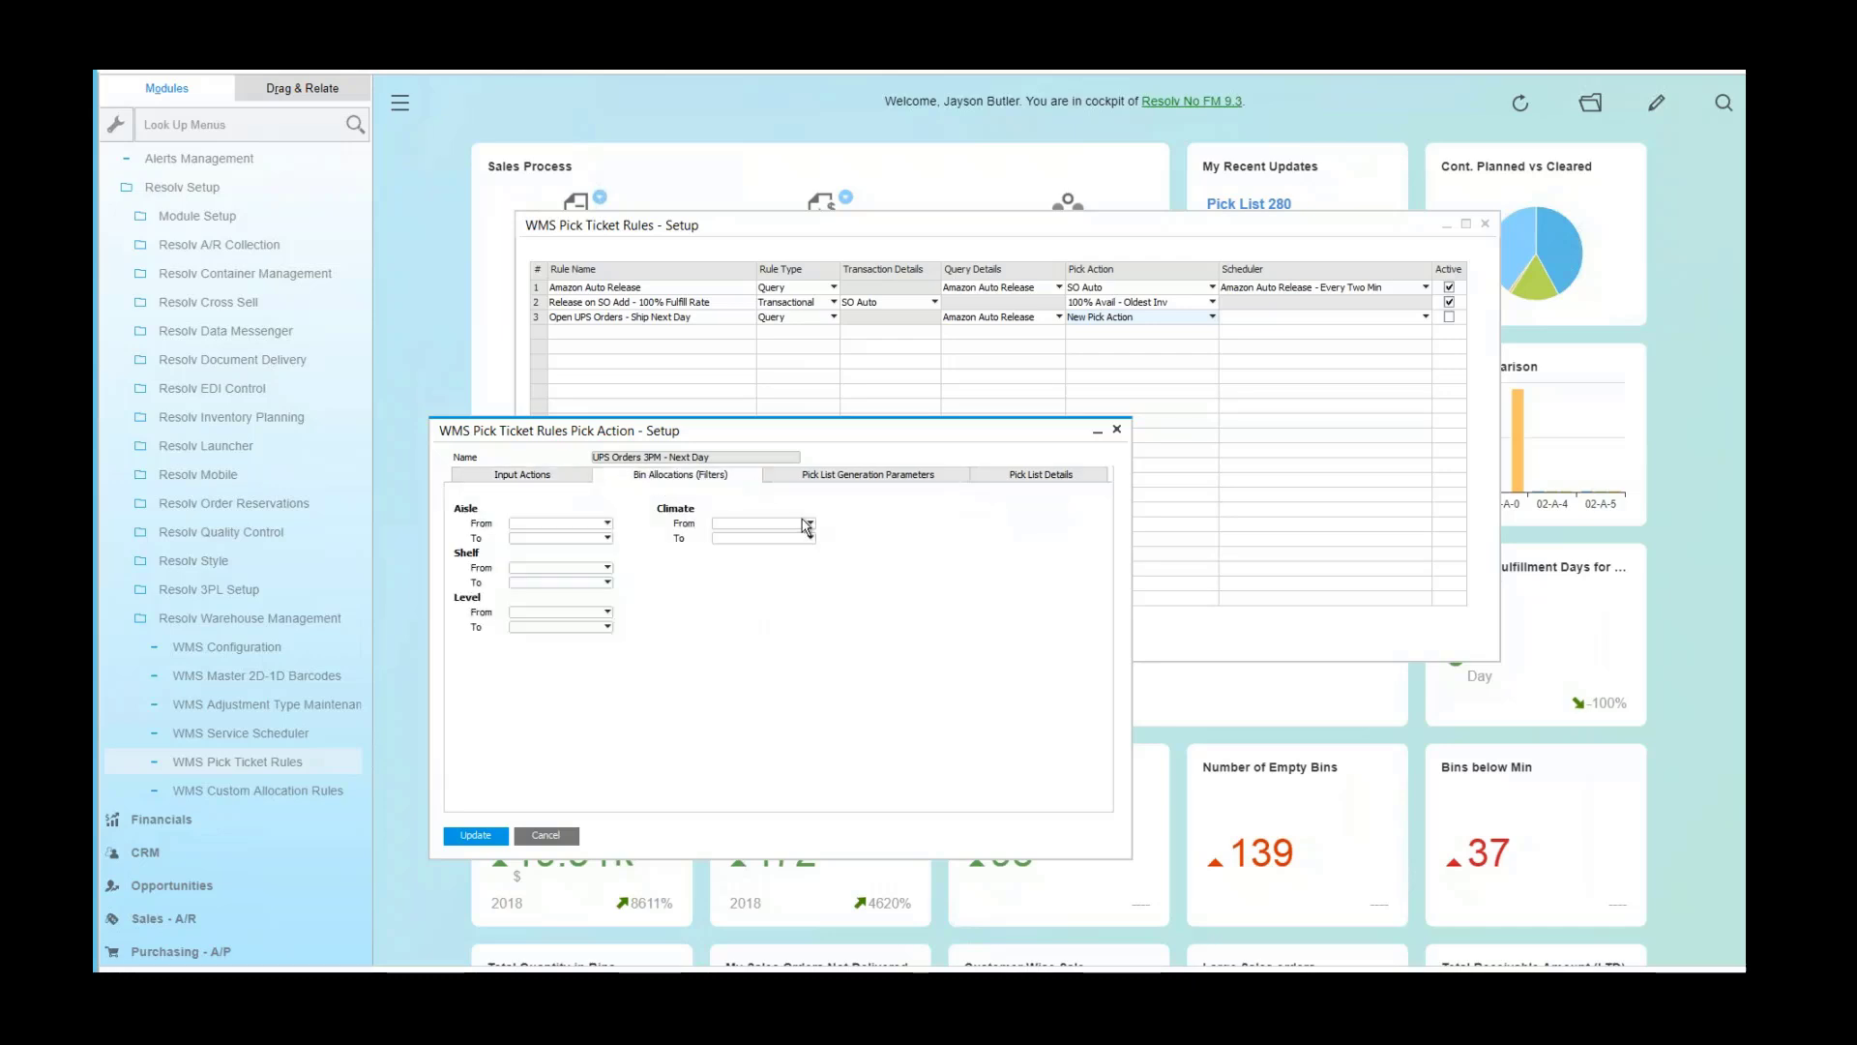
{"action": "left_click", "coordinate": [868, 476]}
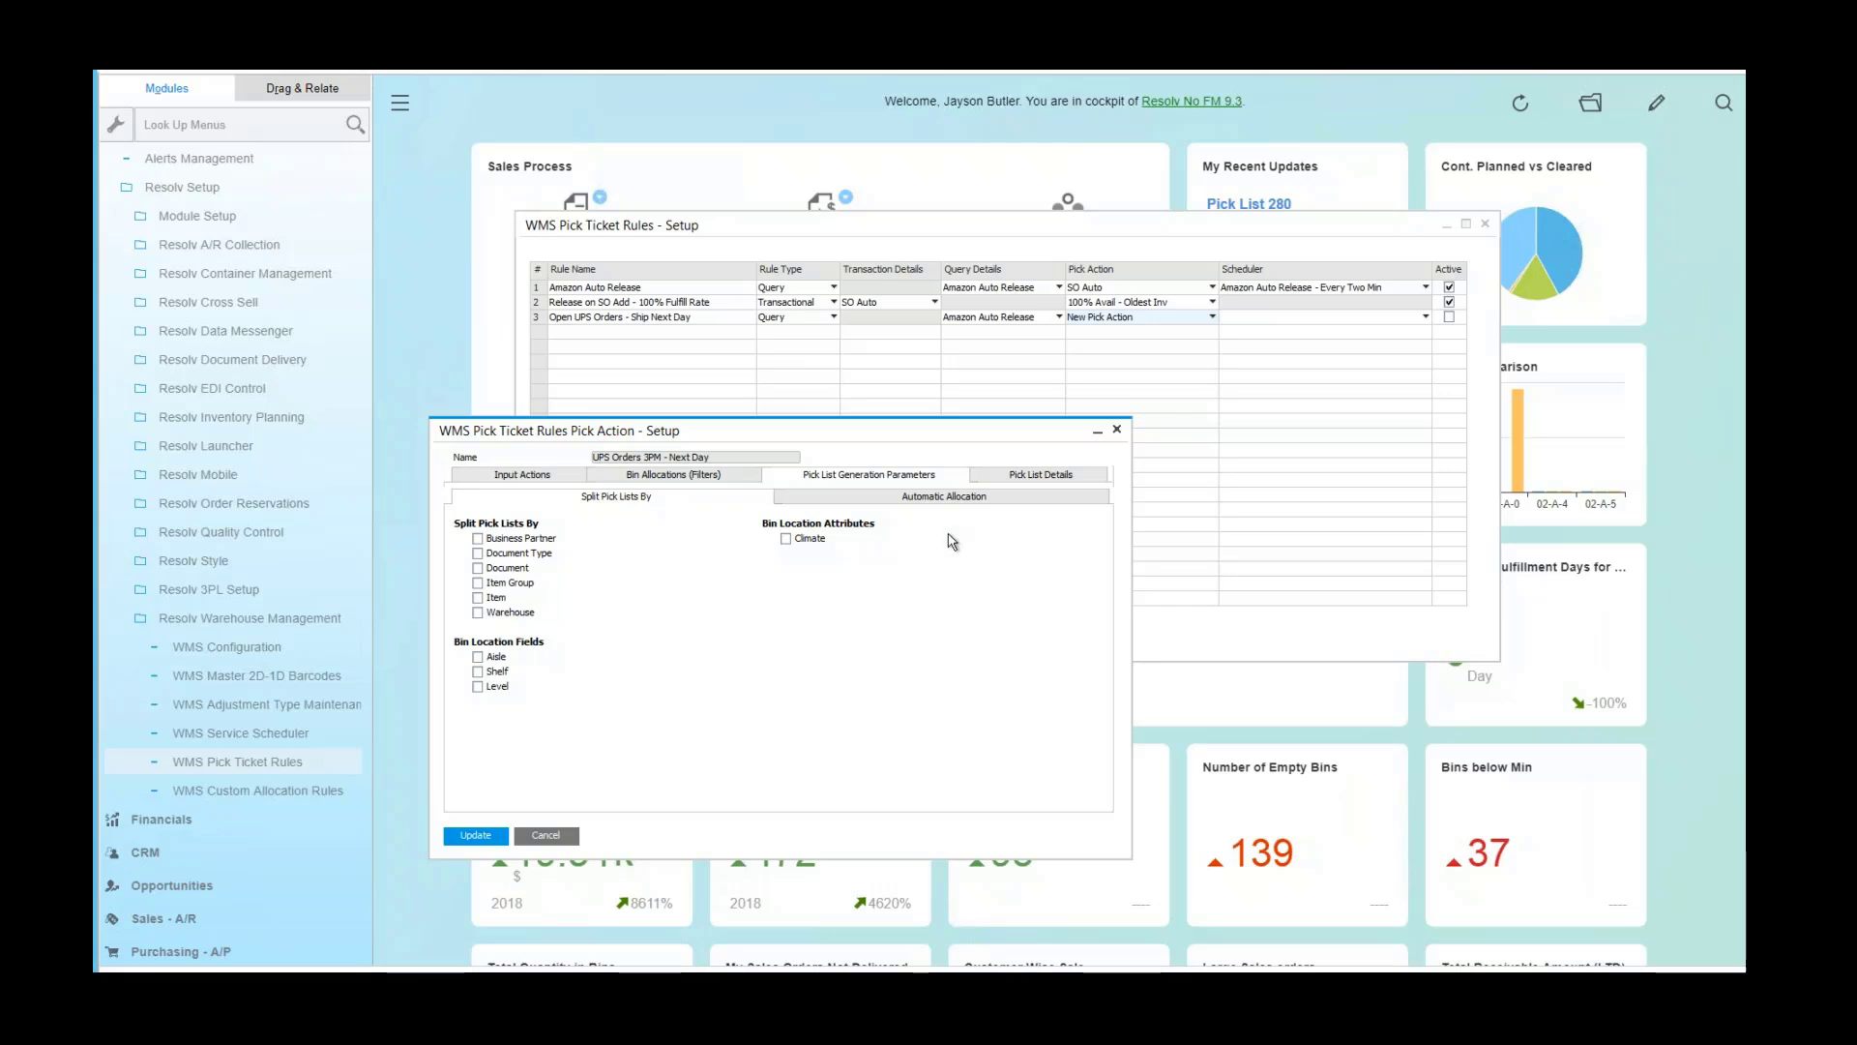
{"action": "left_click", "coordinate": [944, 501]}
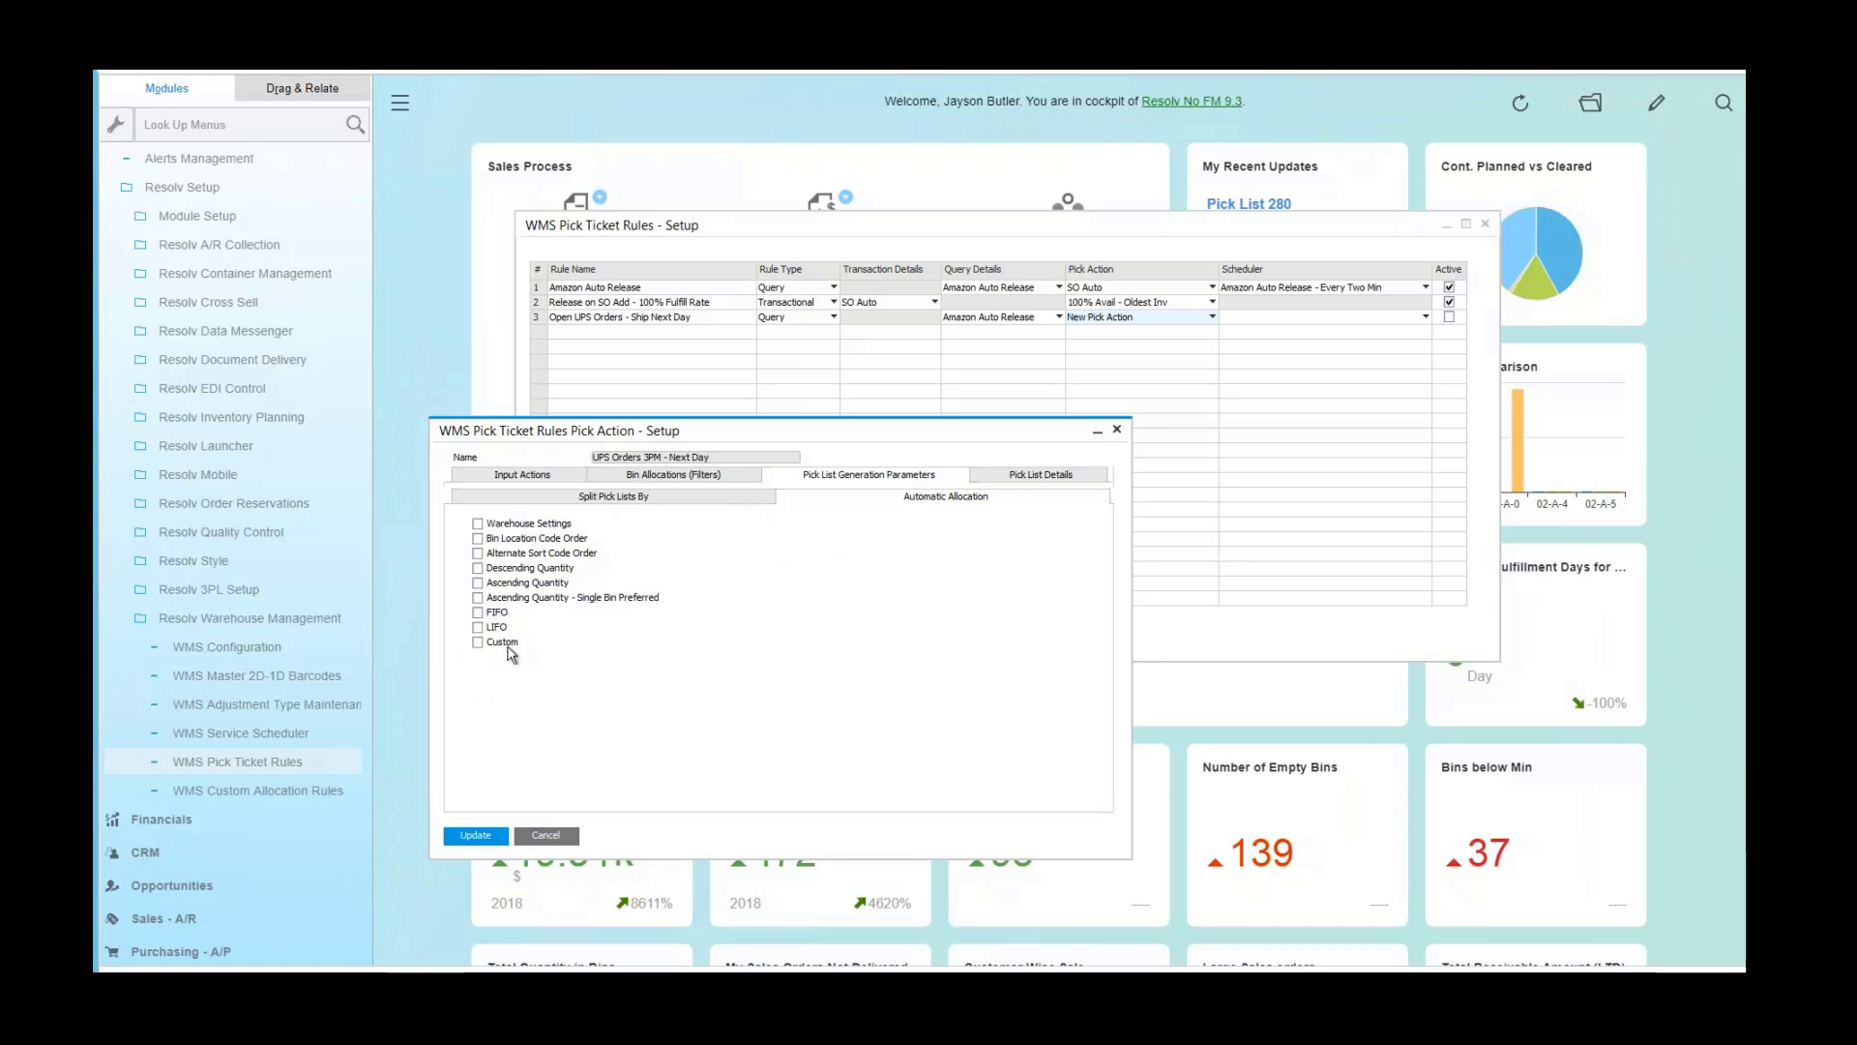
{"action": "key", "text": "ctrl+Tab"}
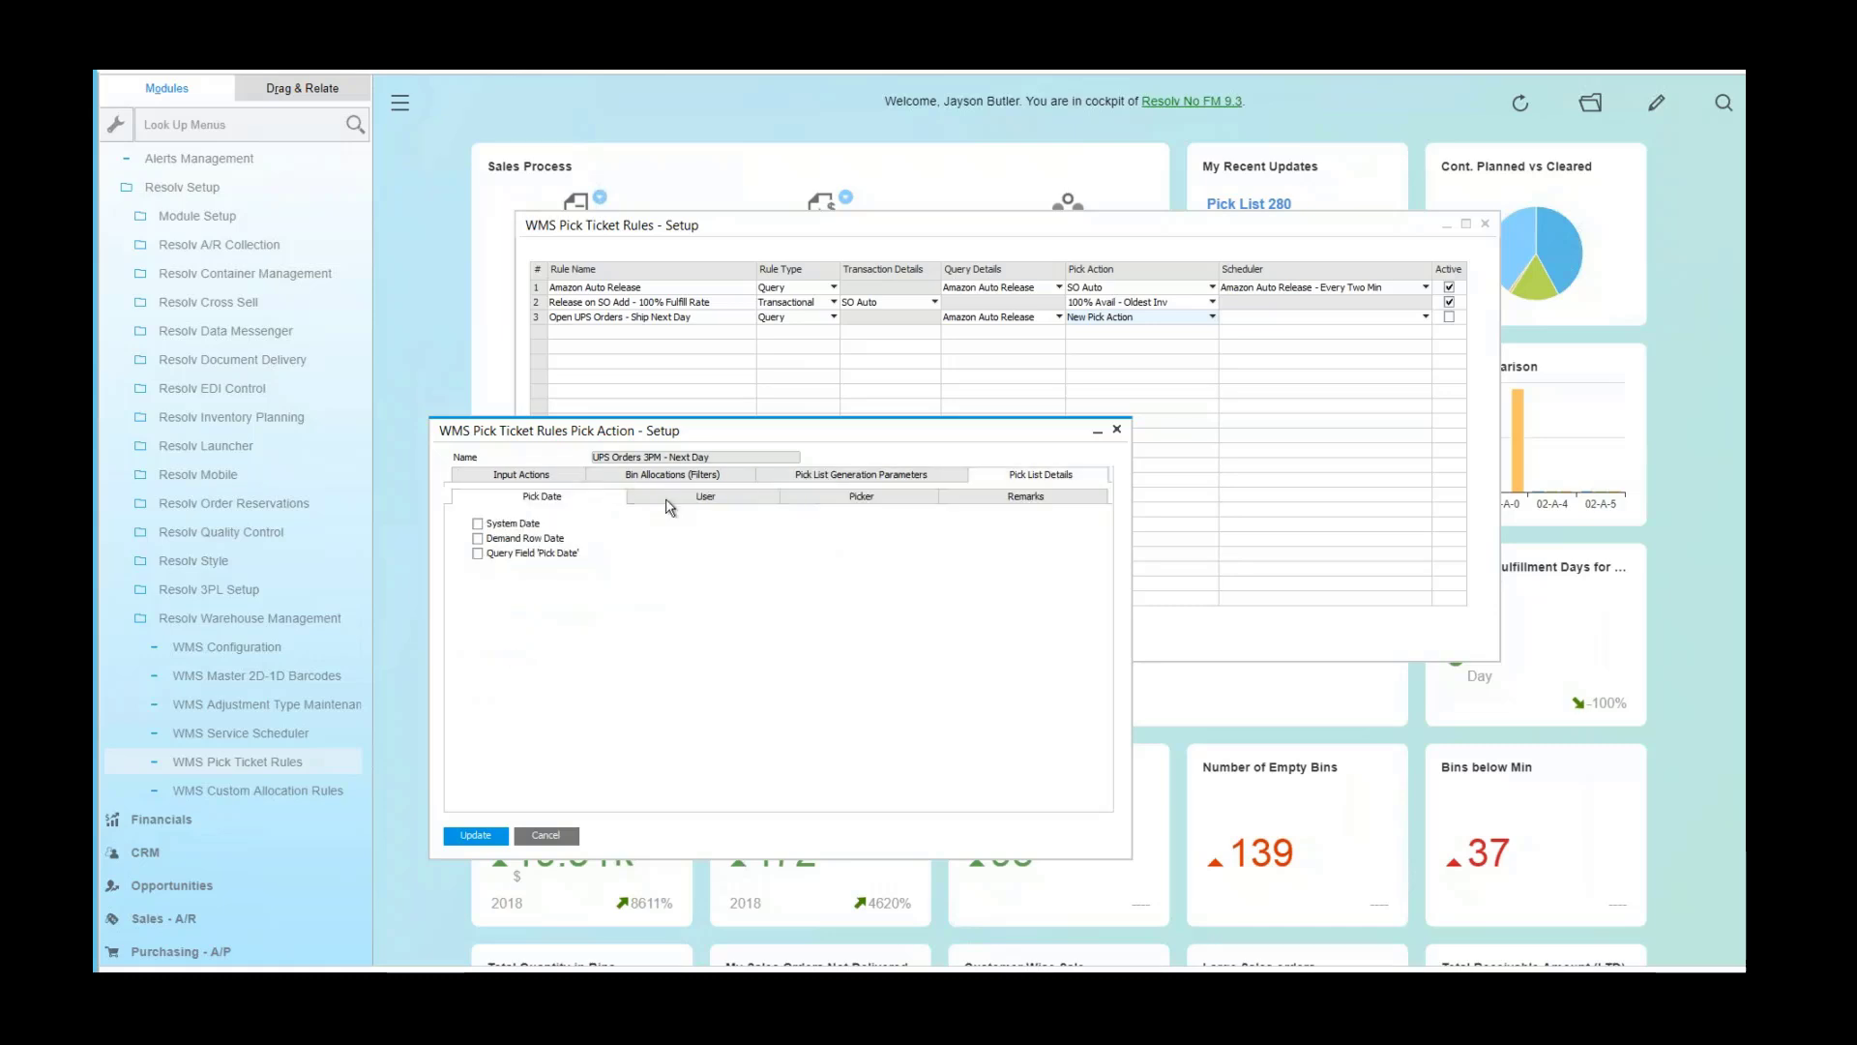
{"action": "left_click", "coordinate": [668, 500]}
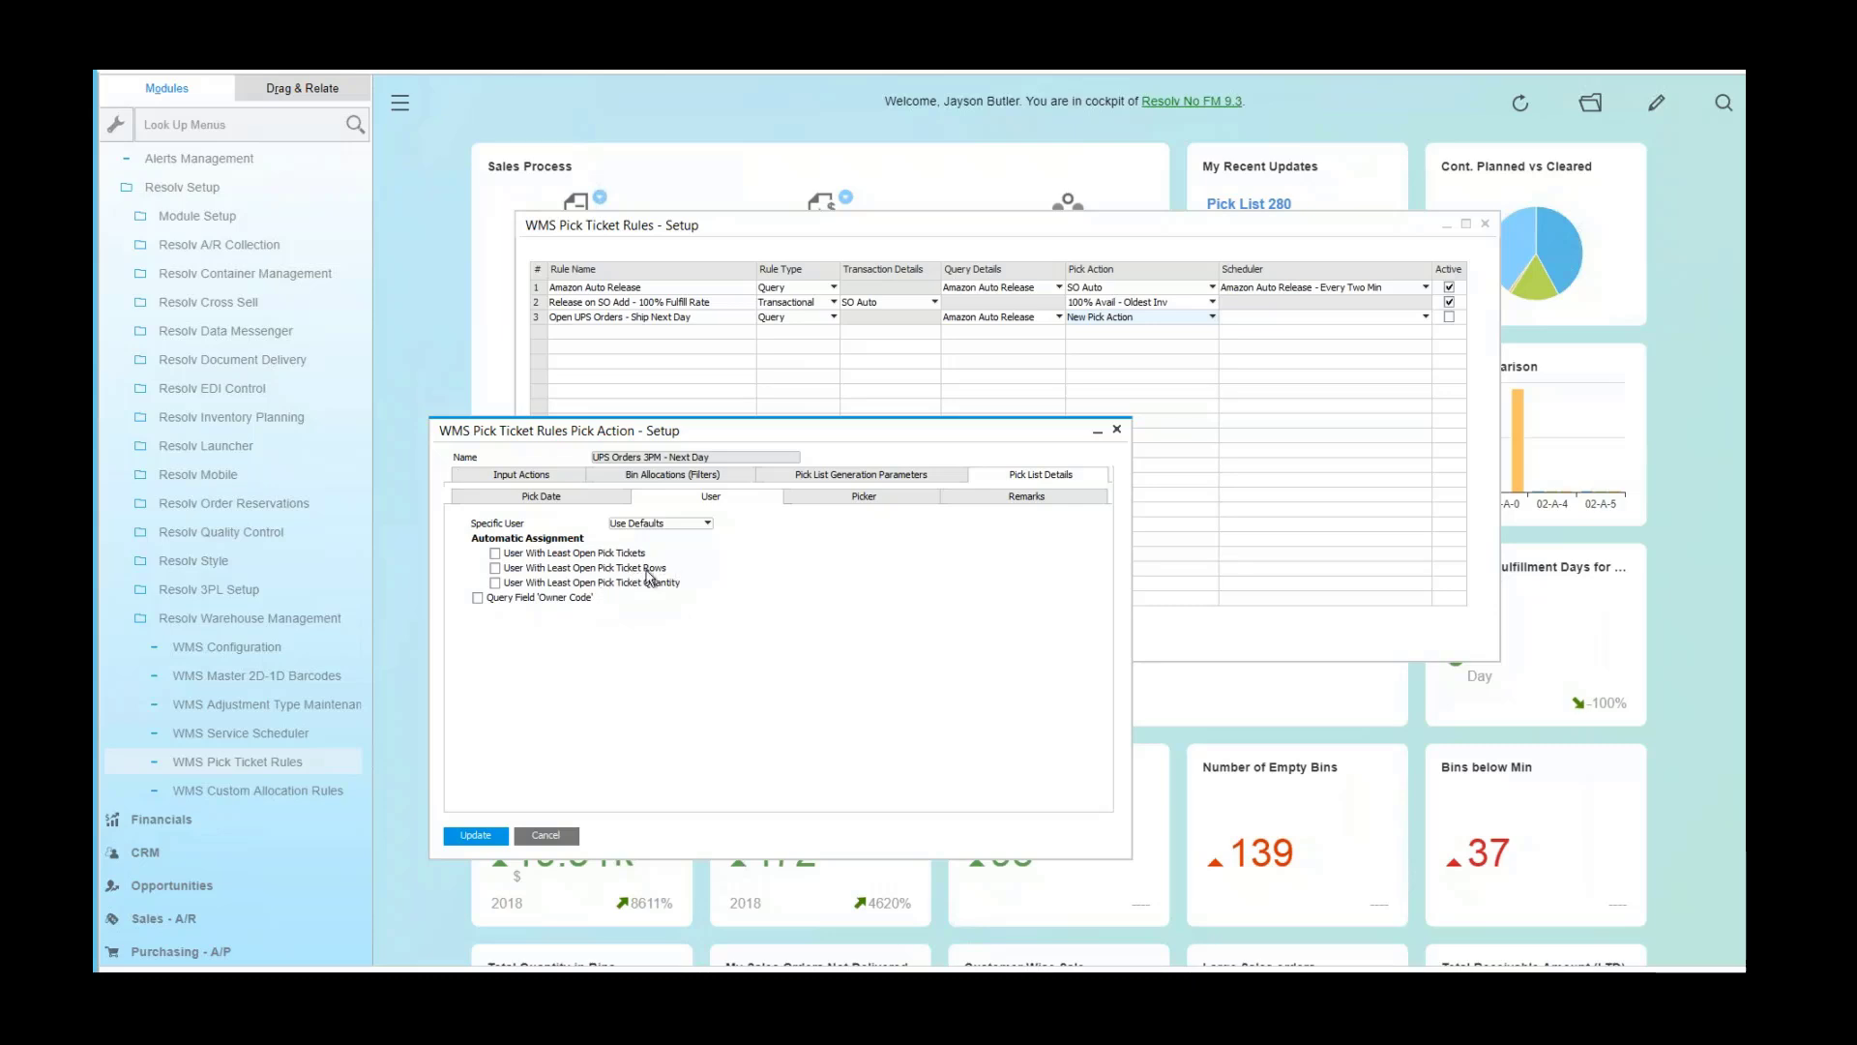
{"action": "left_click", "coordinate": [873, 498]}
{"action": "left_click", "coordinate": [1008, 501]}
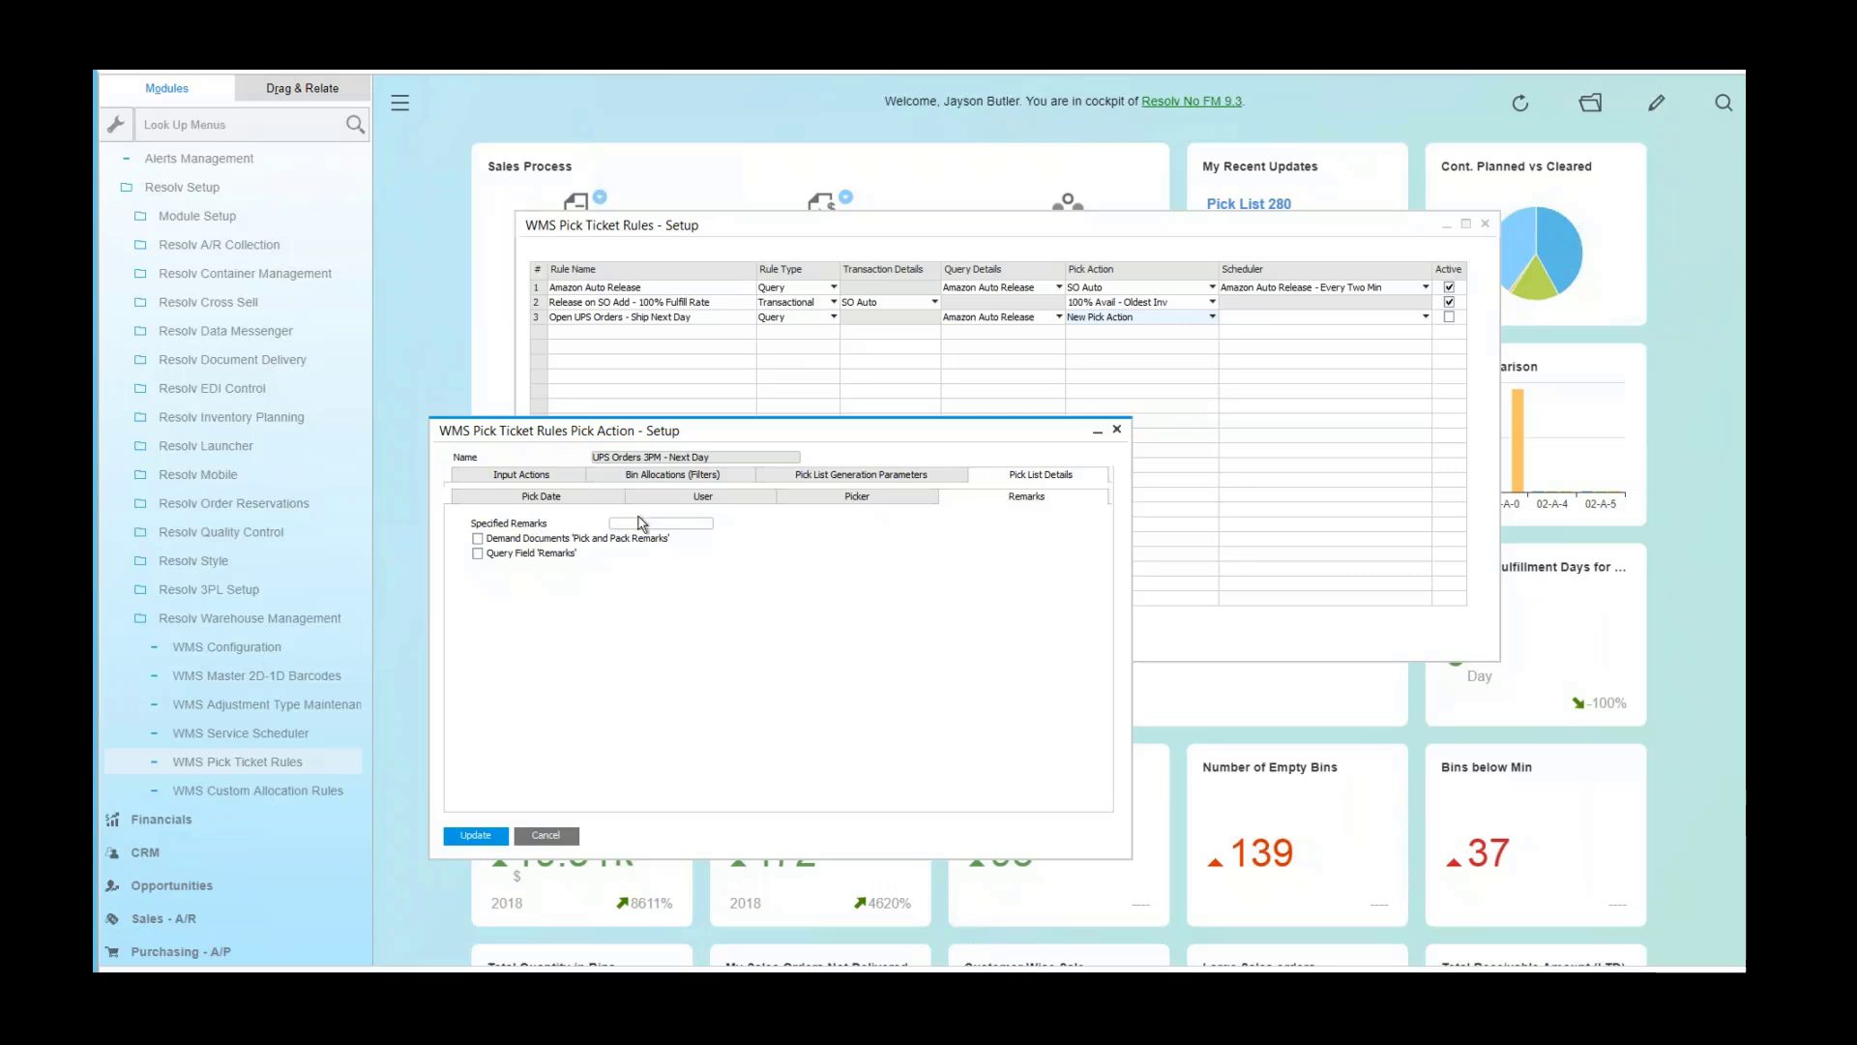
{"action": "left_click", "coordinate": [682, 524]}
{"action": "key", "text": "Return"}
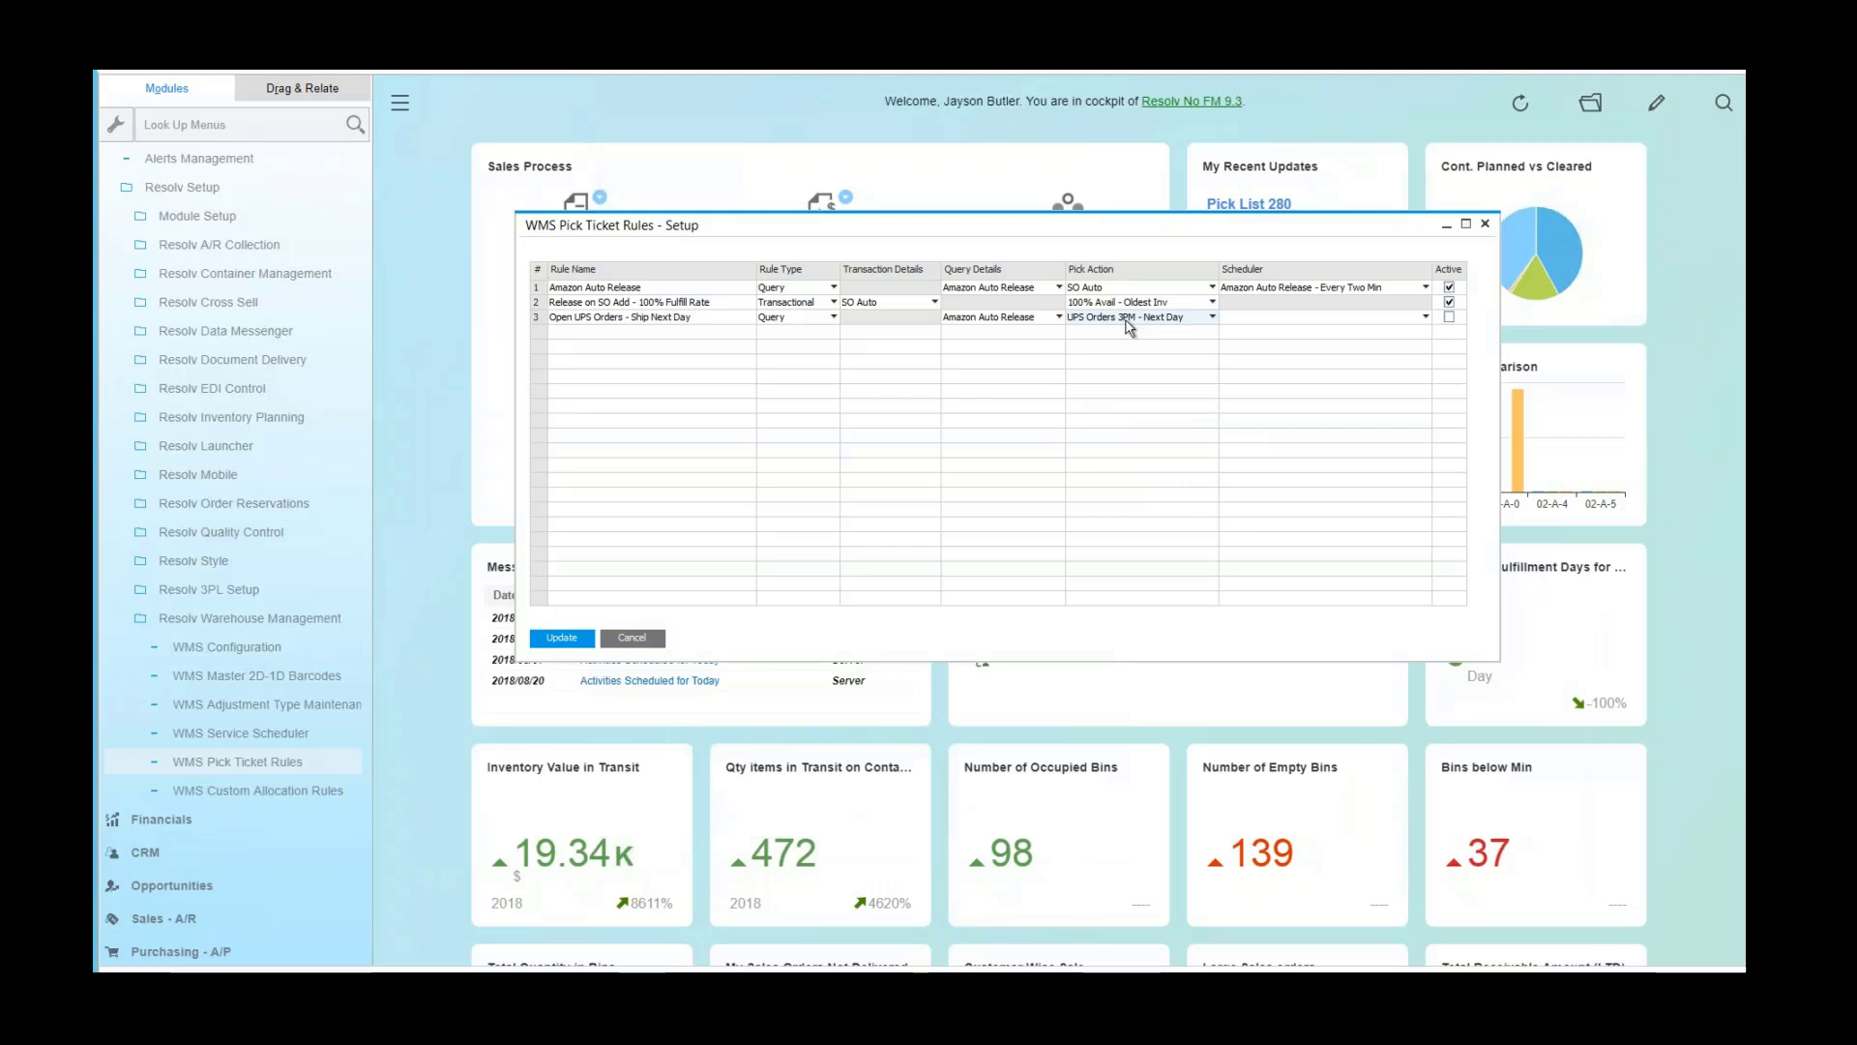
Start a new enabled schedule for the Open UPS Orders rule named First Release, of type Recurring and occurring daily
{"action": "left_click", "coordinate": [1320, 318]}
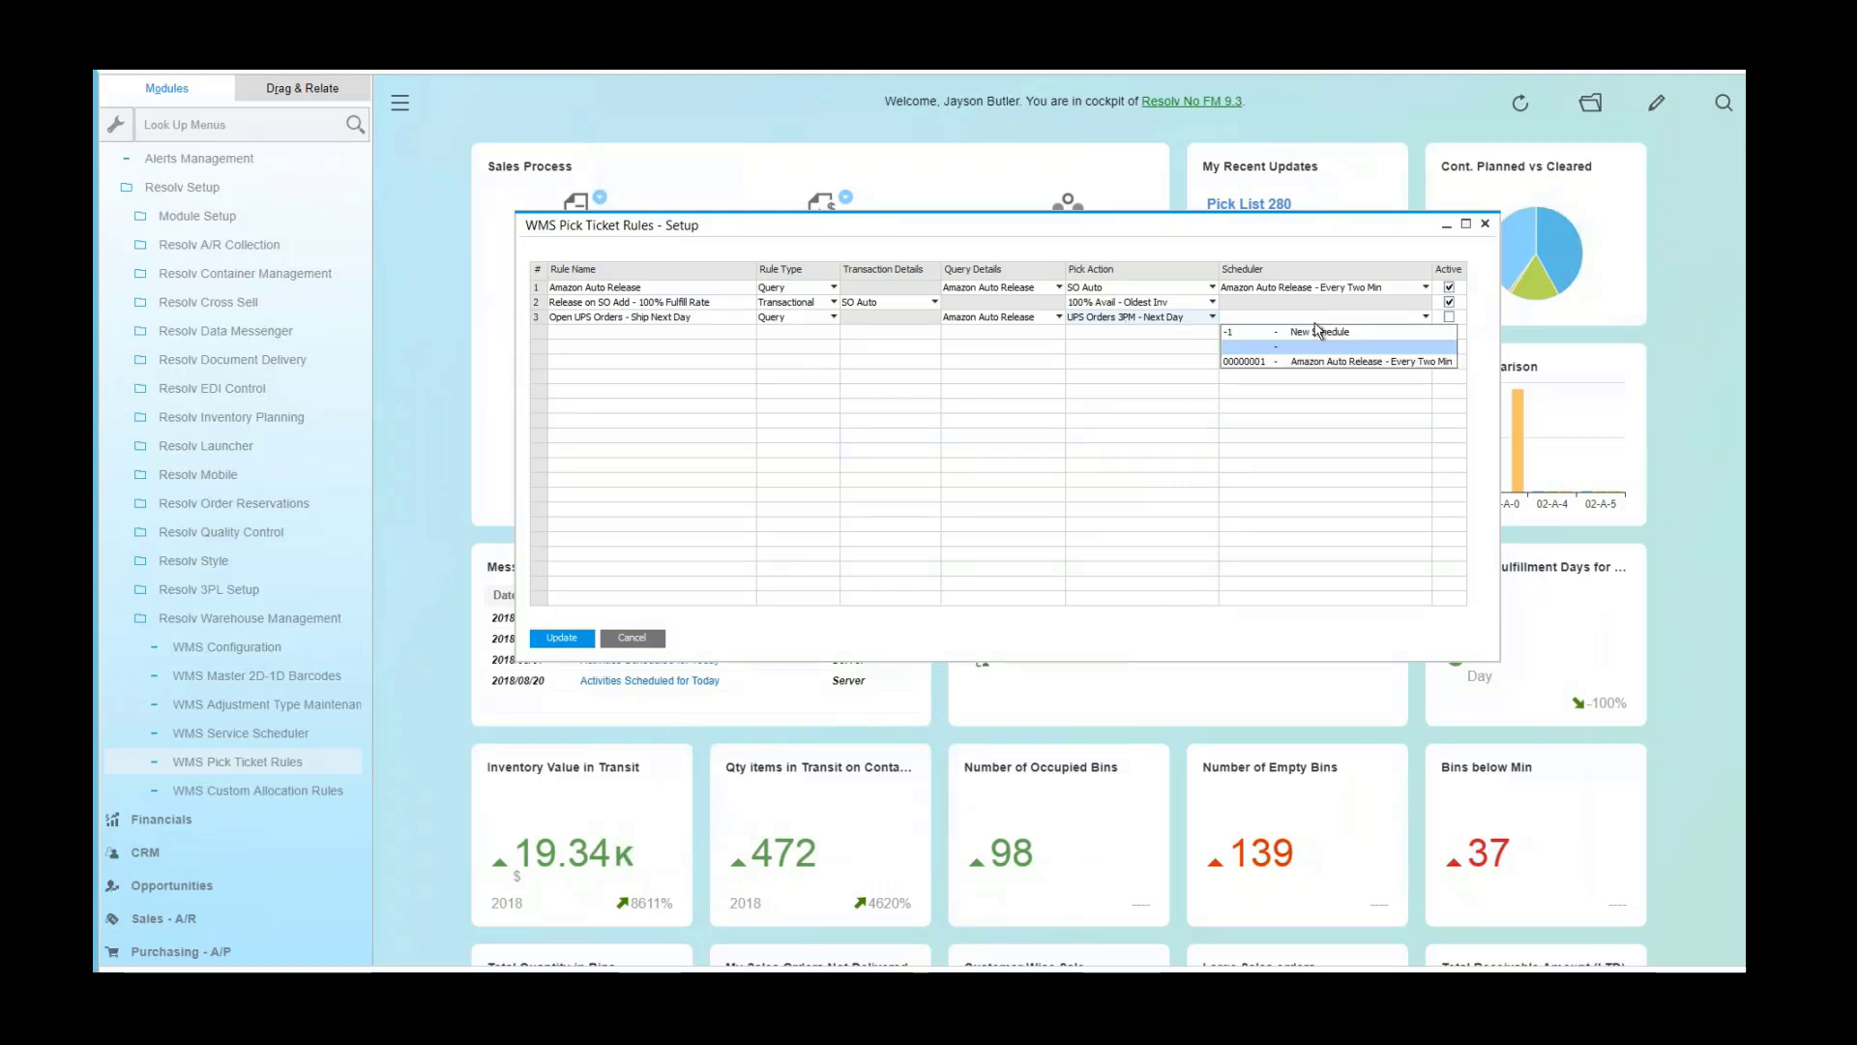
{"action": "left_click", "coordinate": [1317, 333]}
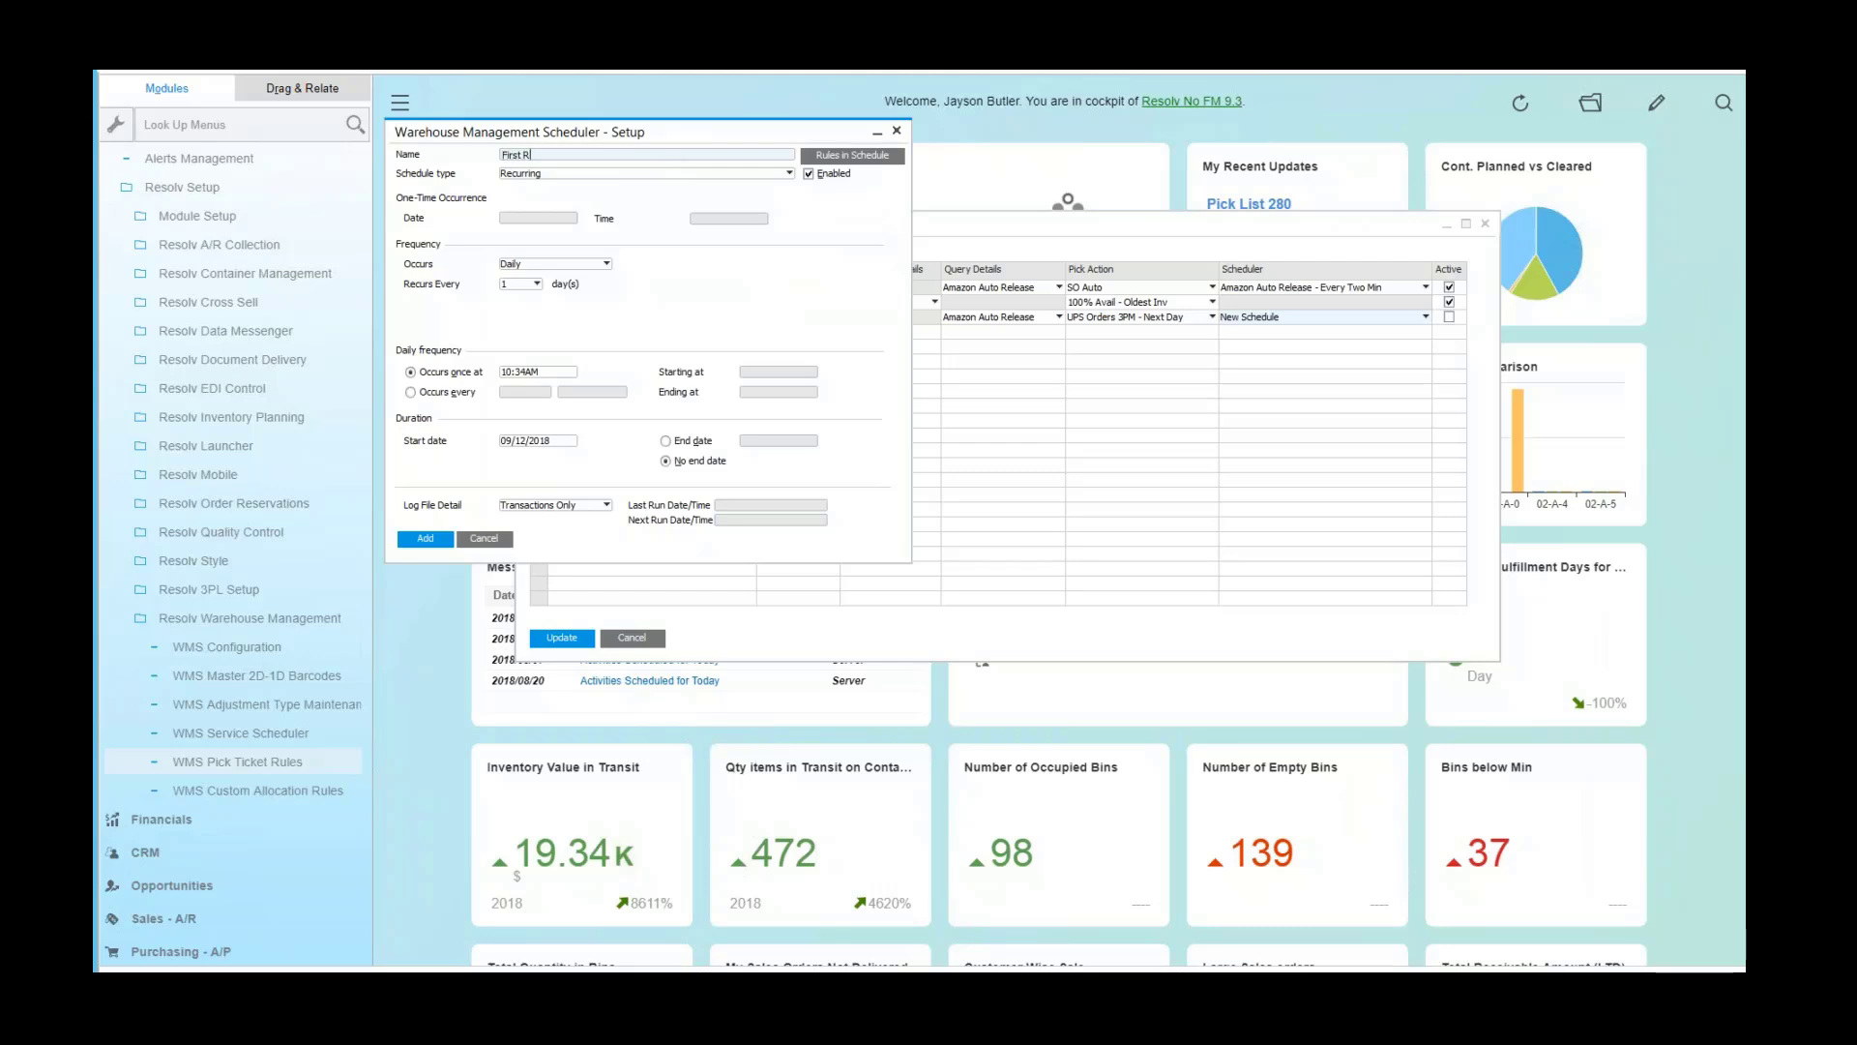
{"action": "type", "text": "elease"}
{"action": "left_click", "coordinate": [560, 178]}
{"action": "left_click", "coordinate": [559, 196]}
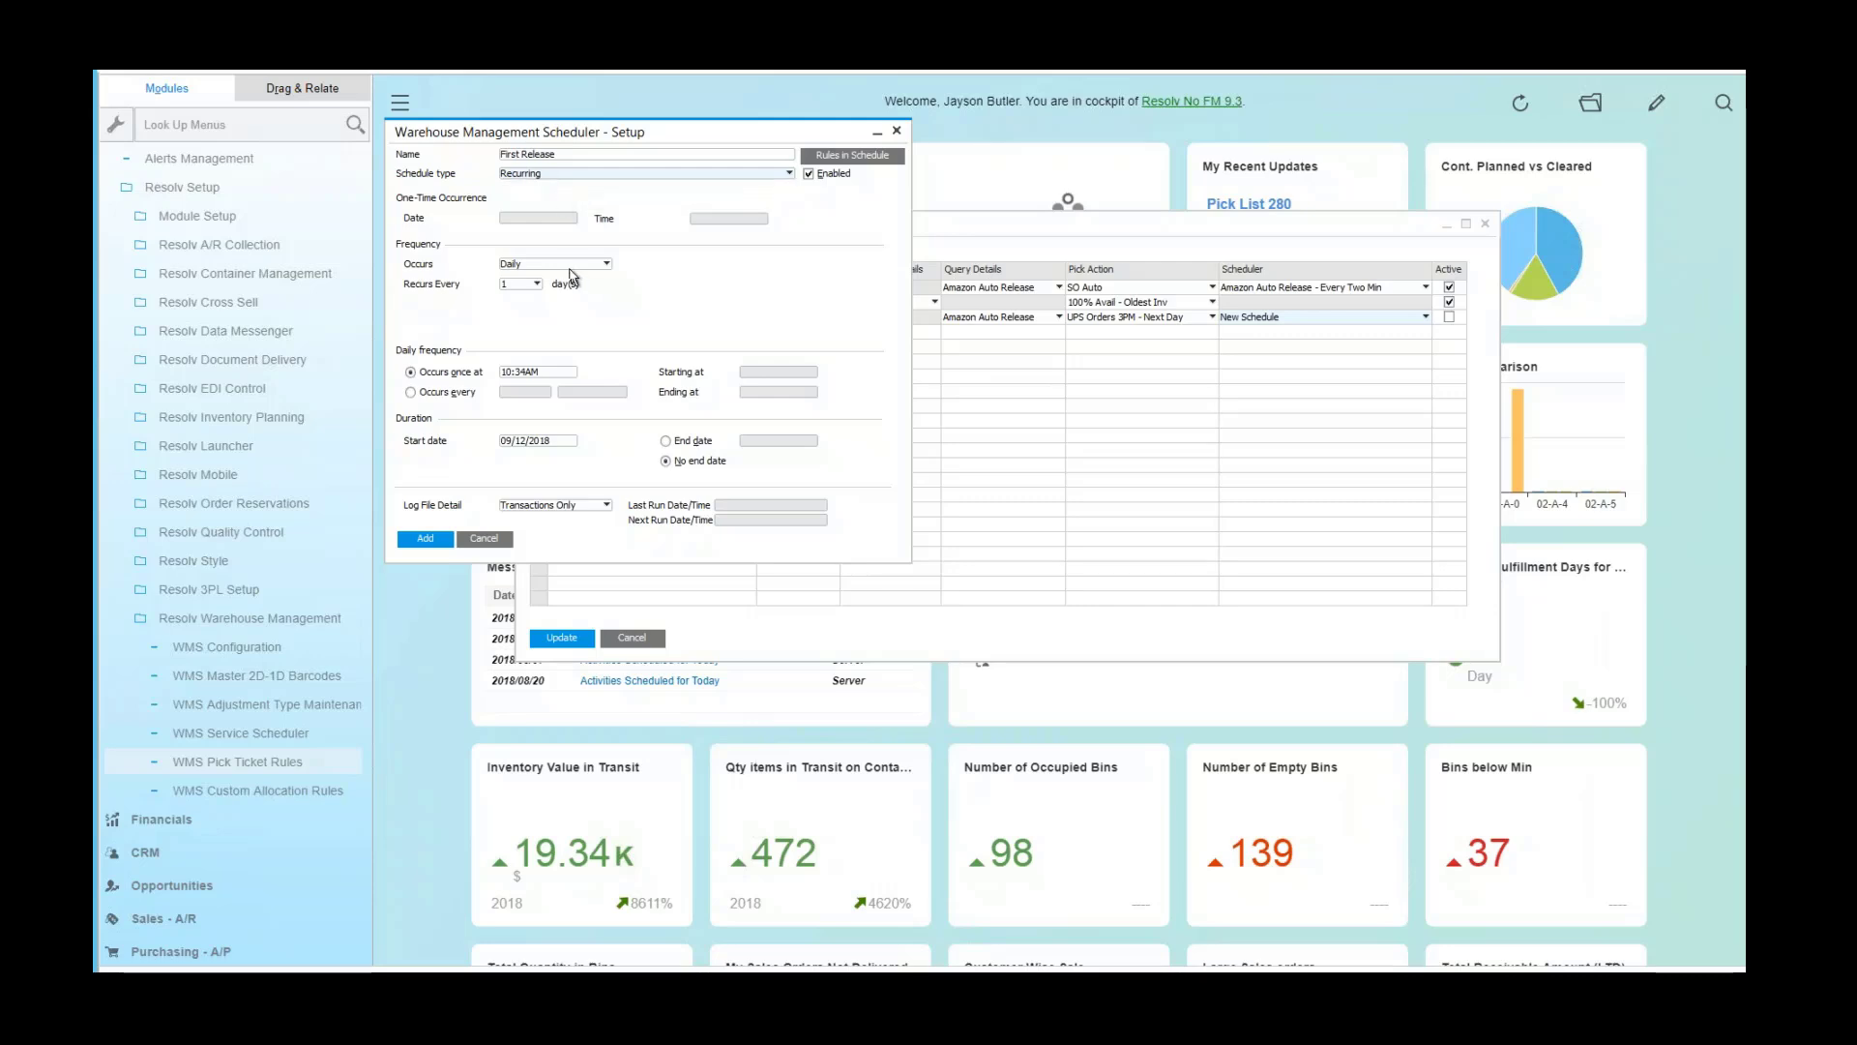
{"action": "left_click", "coordinate": [568, 265]}
{"action": "left_click", "coordinate": [564, 277]}
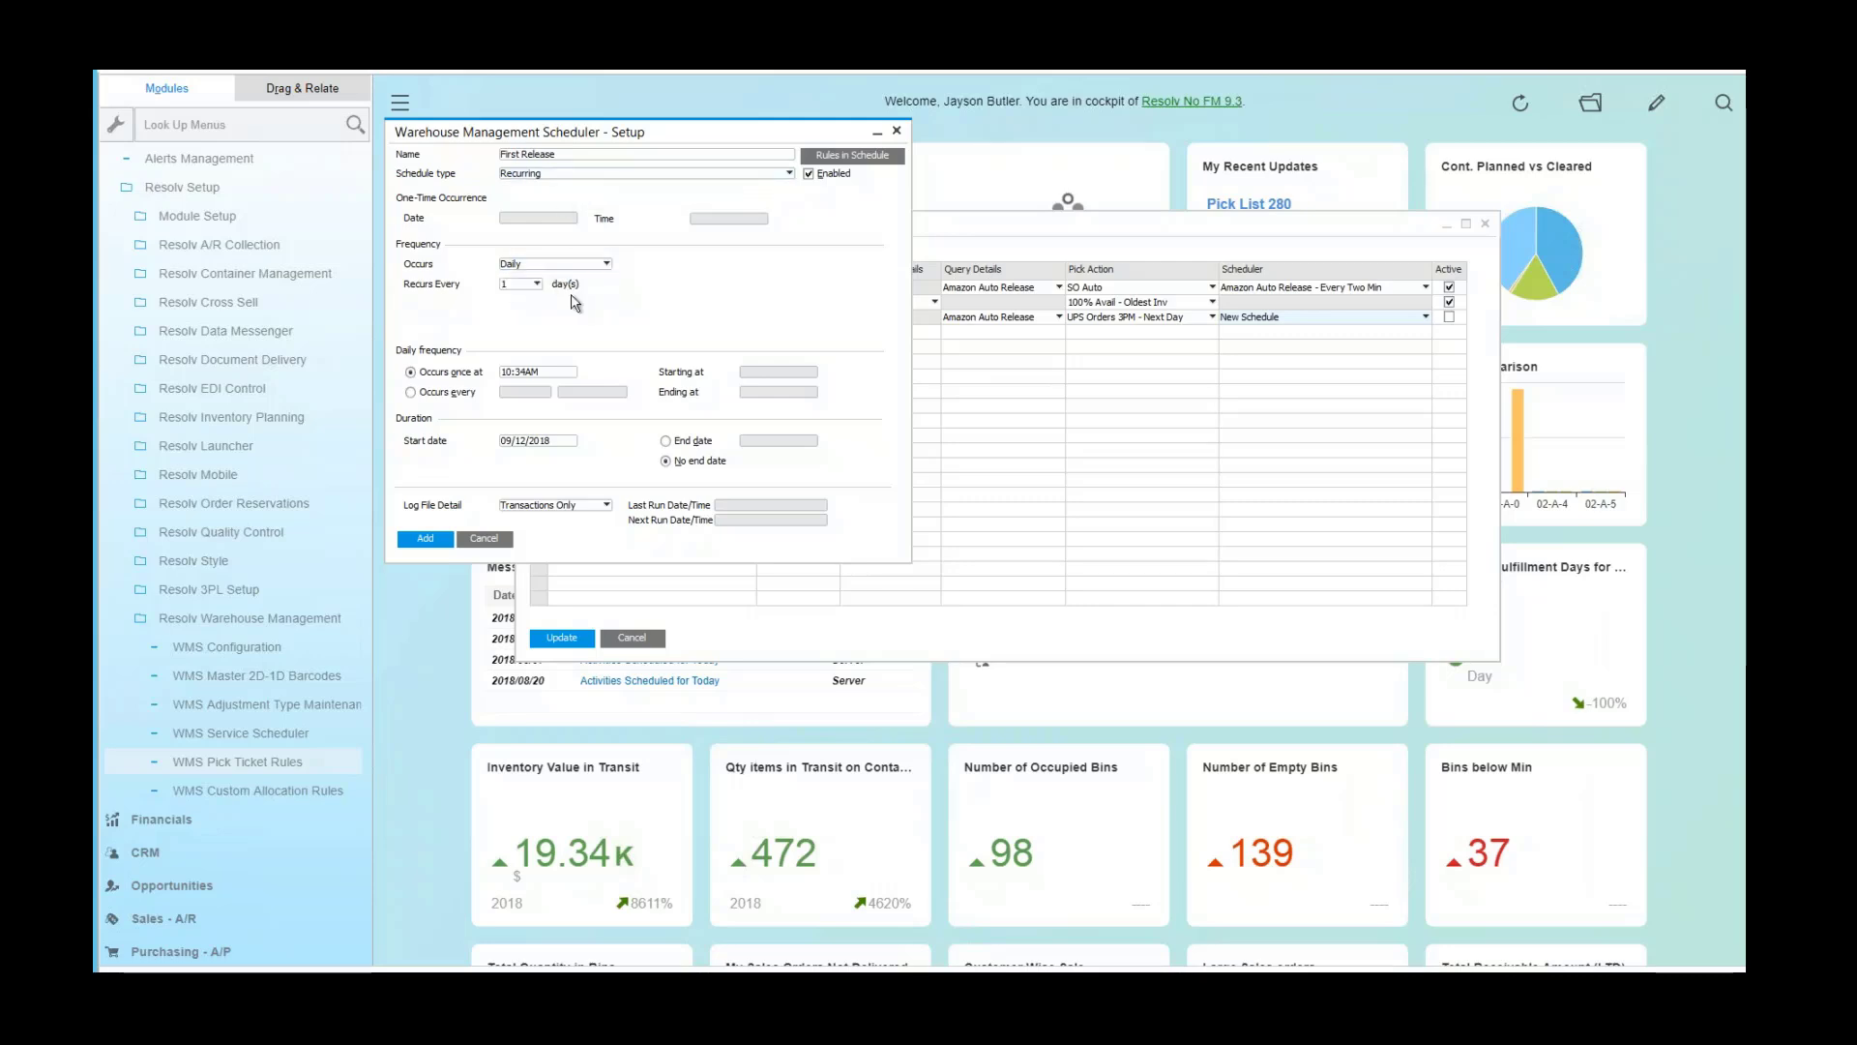
Set the schedule to occur once at 6:00AM each day and add it
{"action": "double_click", "coordinate": [548, 372]}
{"action": "type", "text": "6"}
{"action": "key", "text": "Tab"}
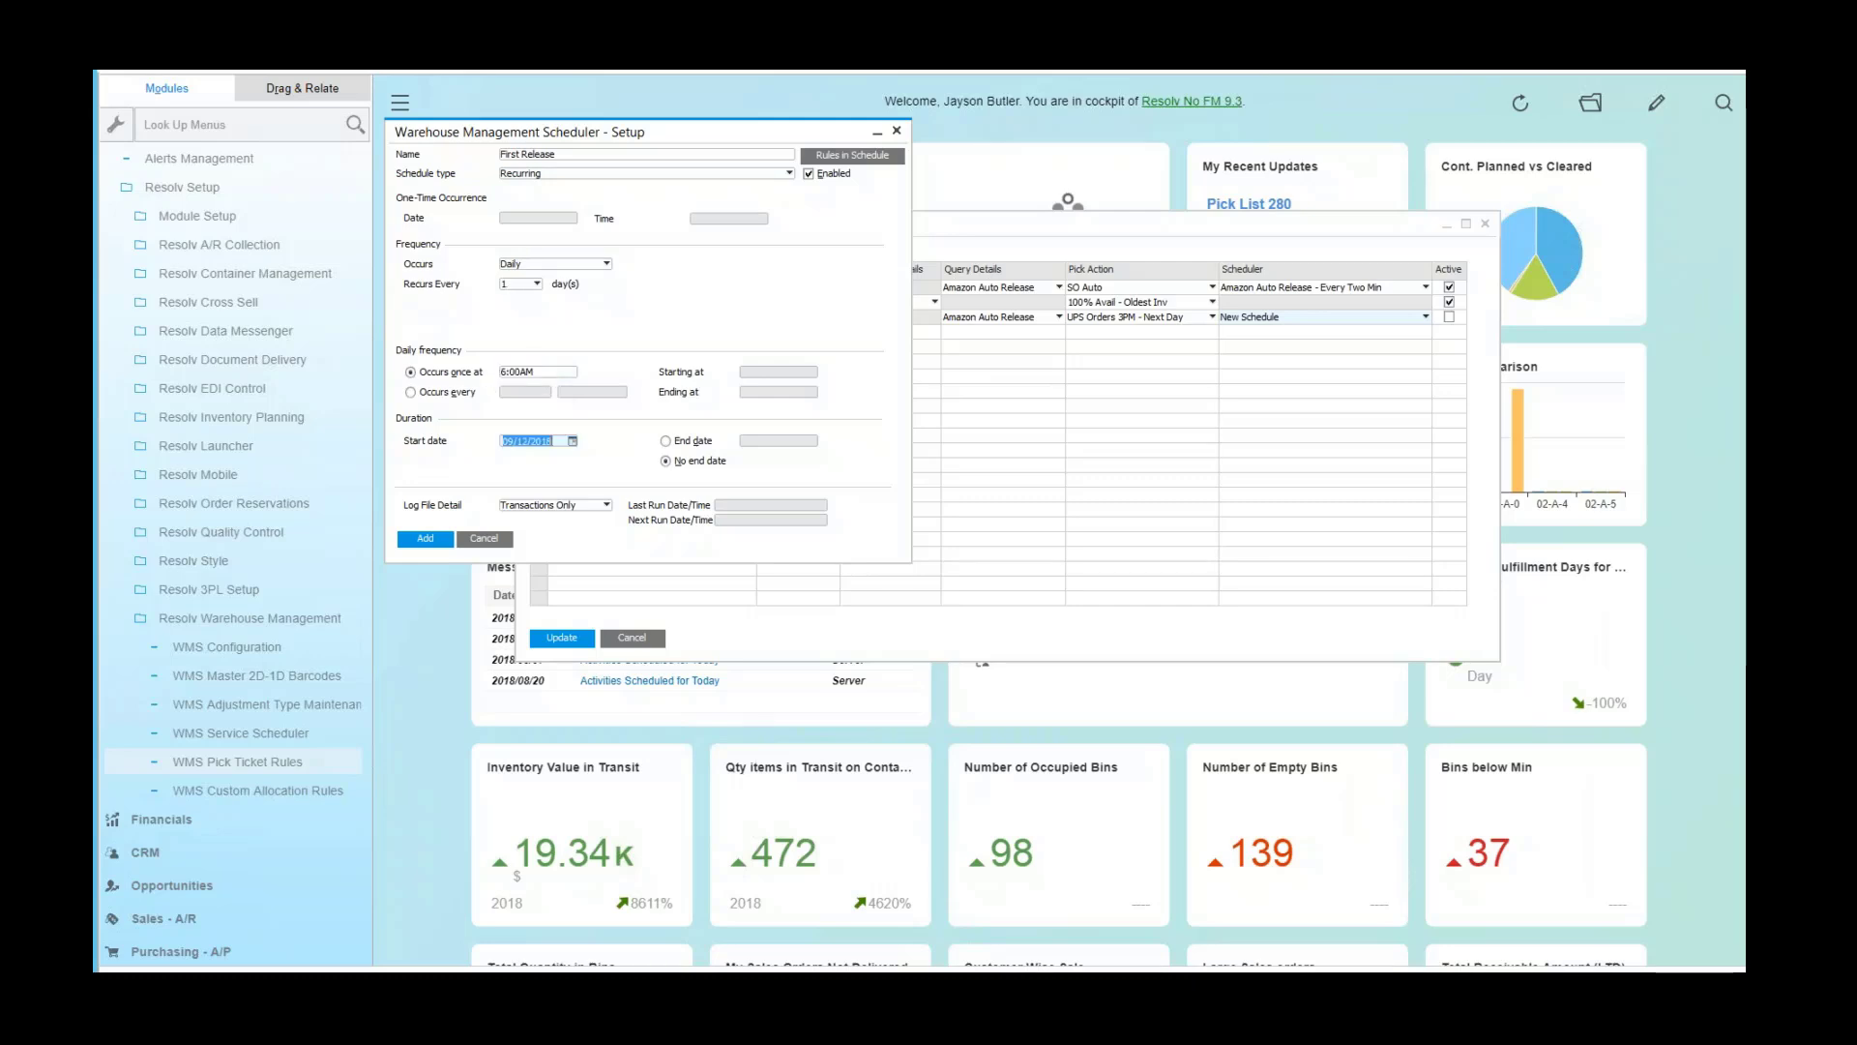
{"action": "left_click", "coordinate": [447, 538]}
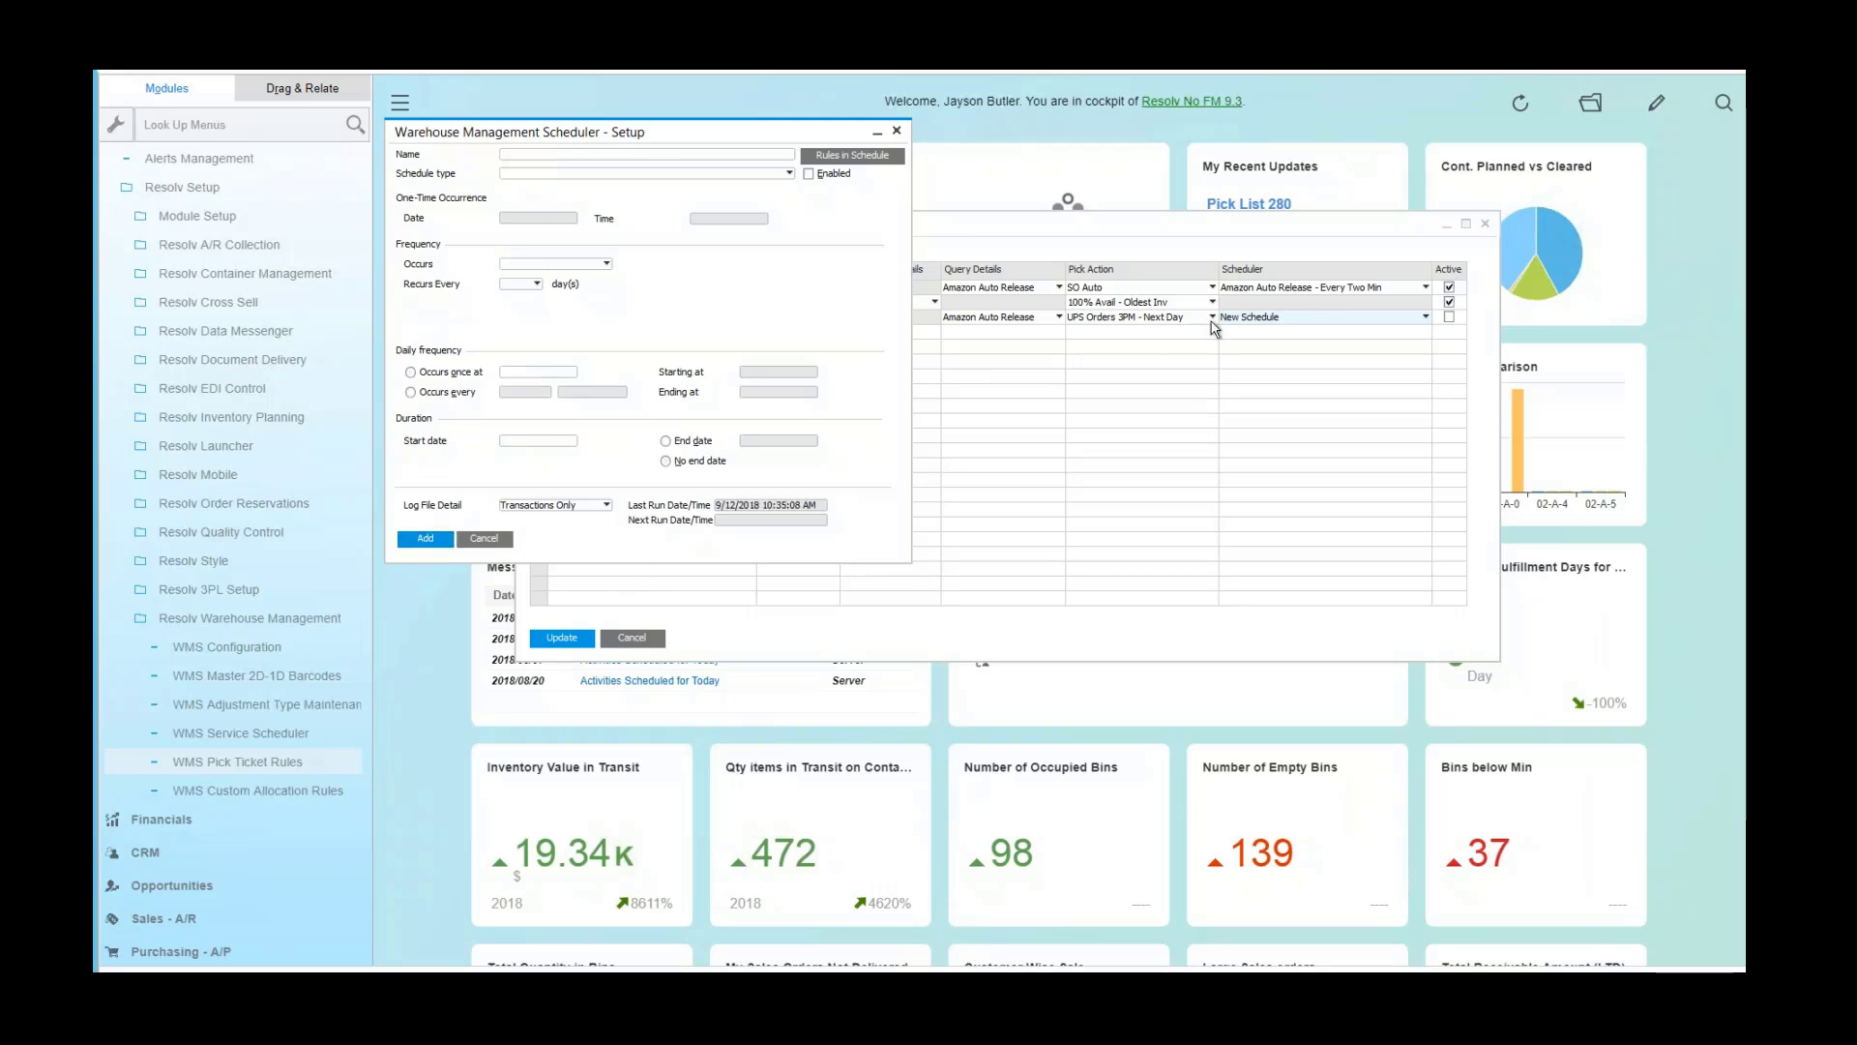
Close the scheduler setup and assign the First Release schedule to the Open UPS Orders - Ship Next Day rule, making the rule active
{"action": "left_click", "coordinate": [475, 541]}
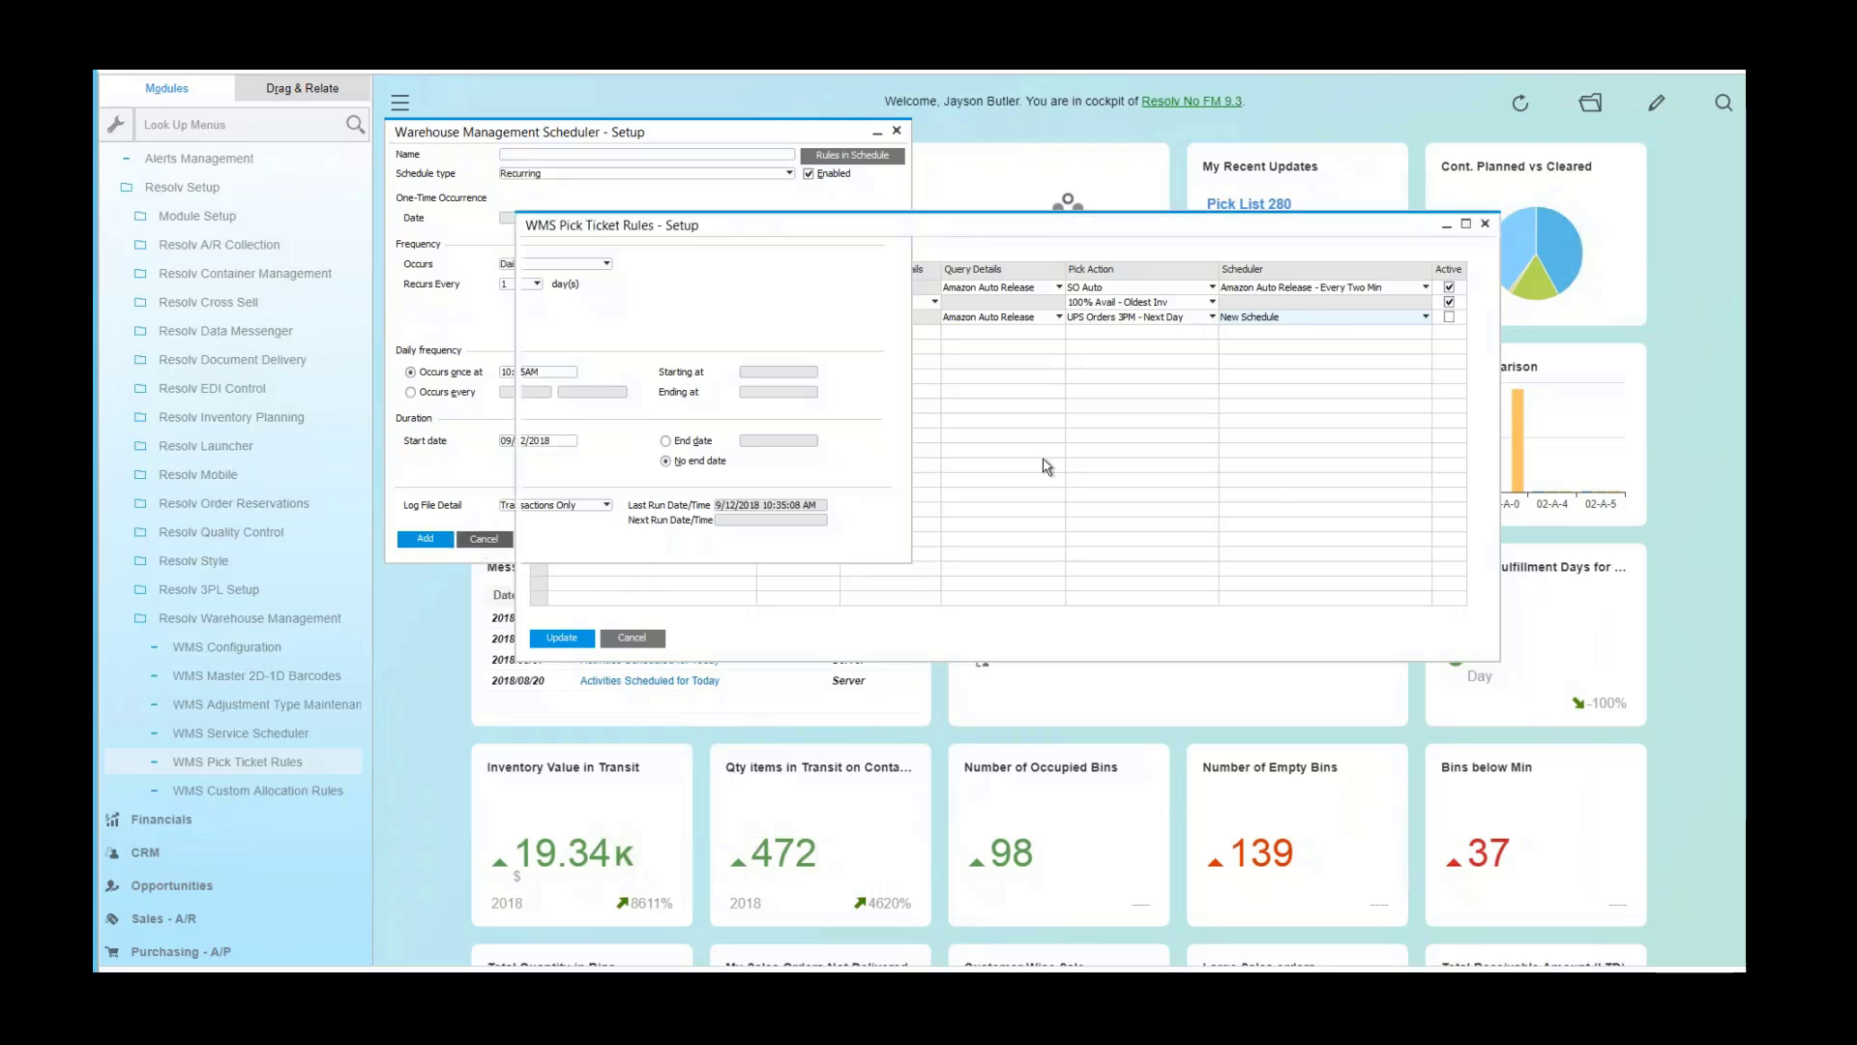
{"action": "left_click", "coordinate": [1281, 319]}
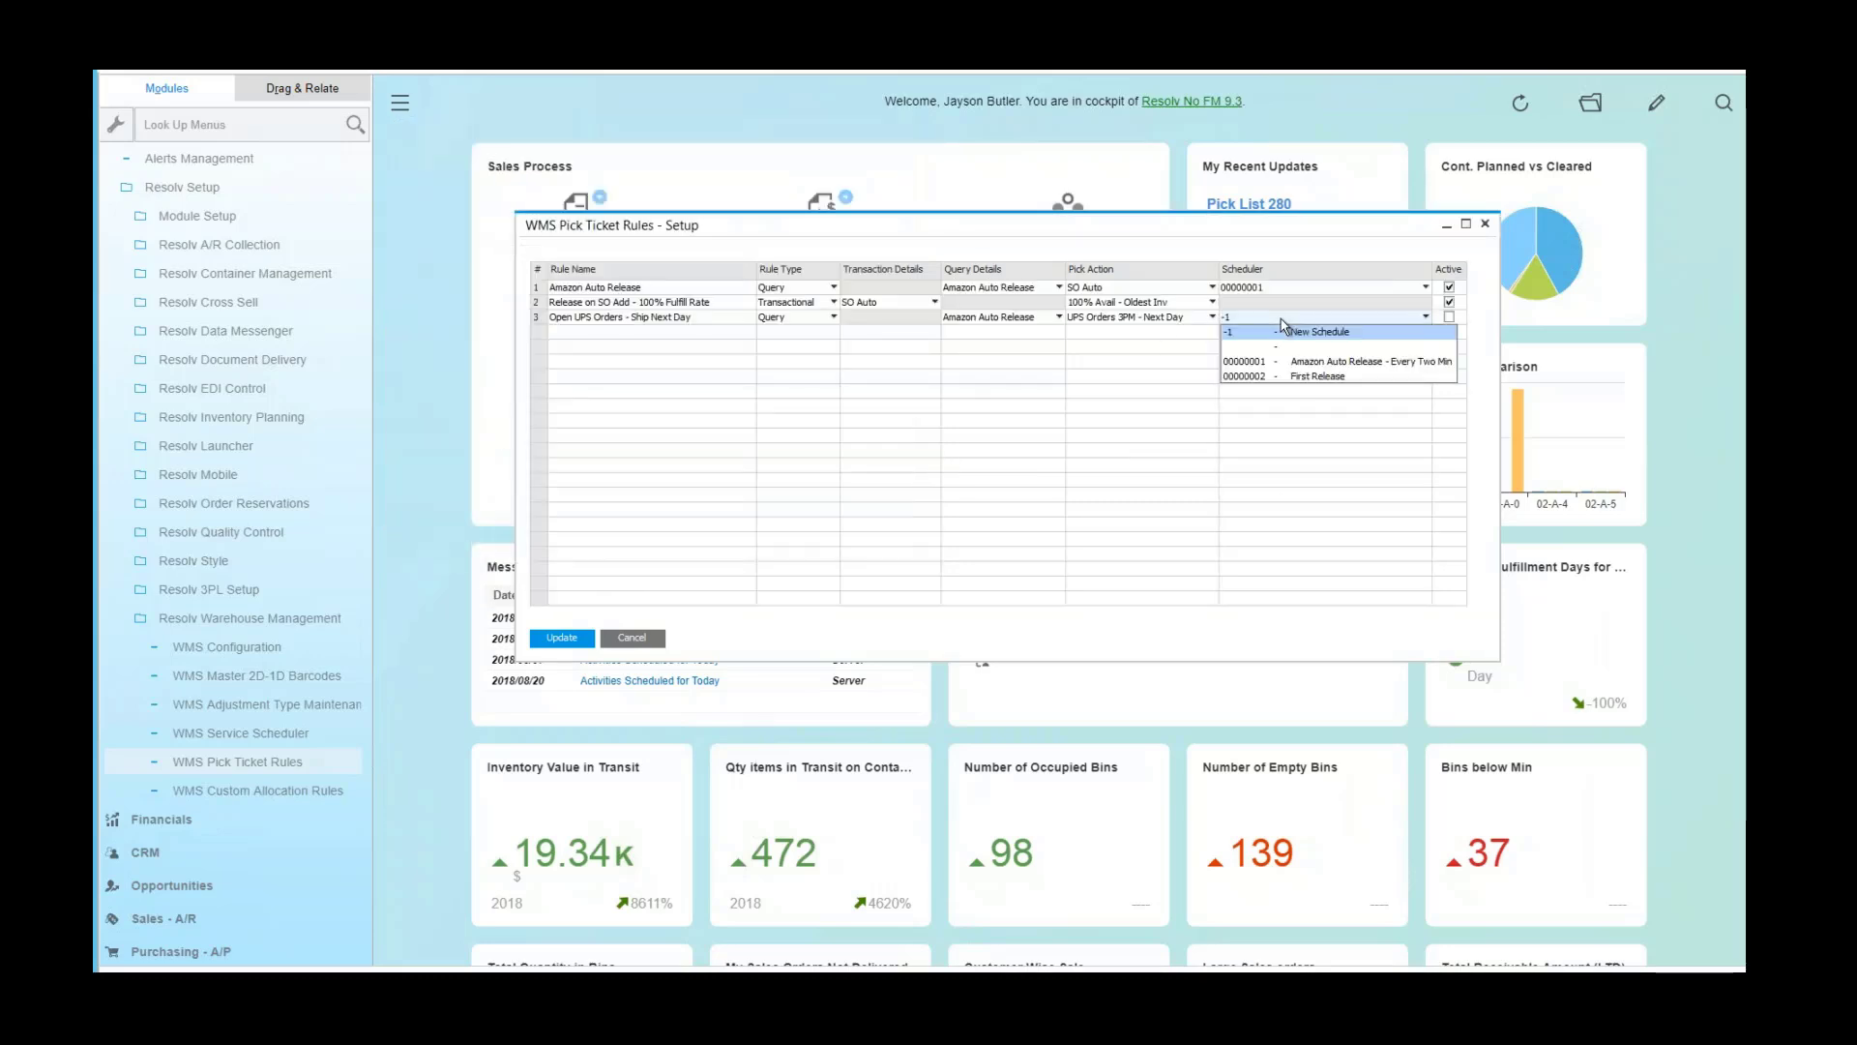
{"action": "left_click", "coordinate": [1325, 376]}
Review the originator, document and terms settings of the SO Auto transaction details, including the conditional terms, and close them without saving
{"action": "left_click", "coordinate": [785, 307]}
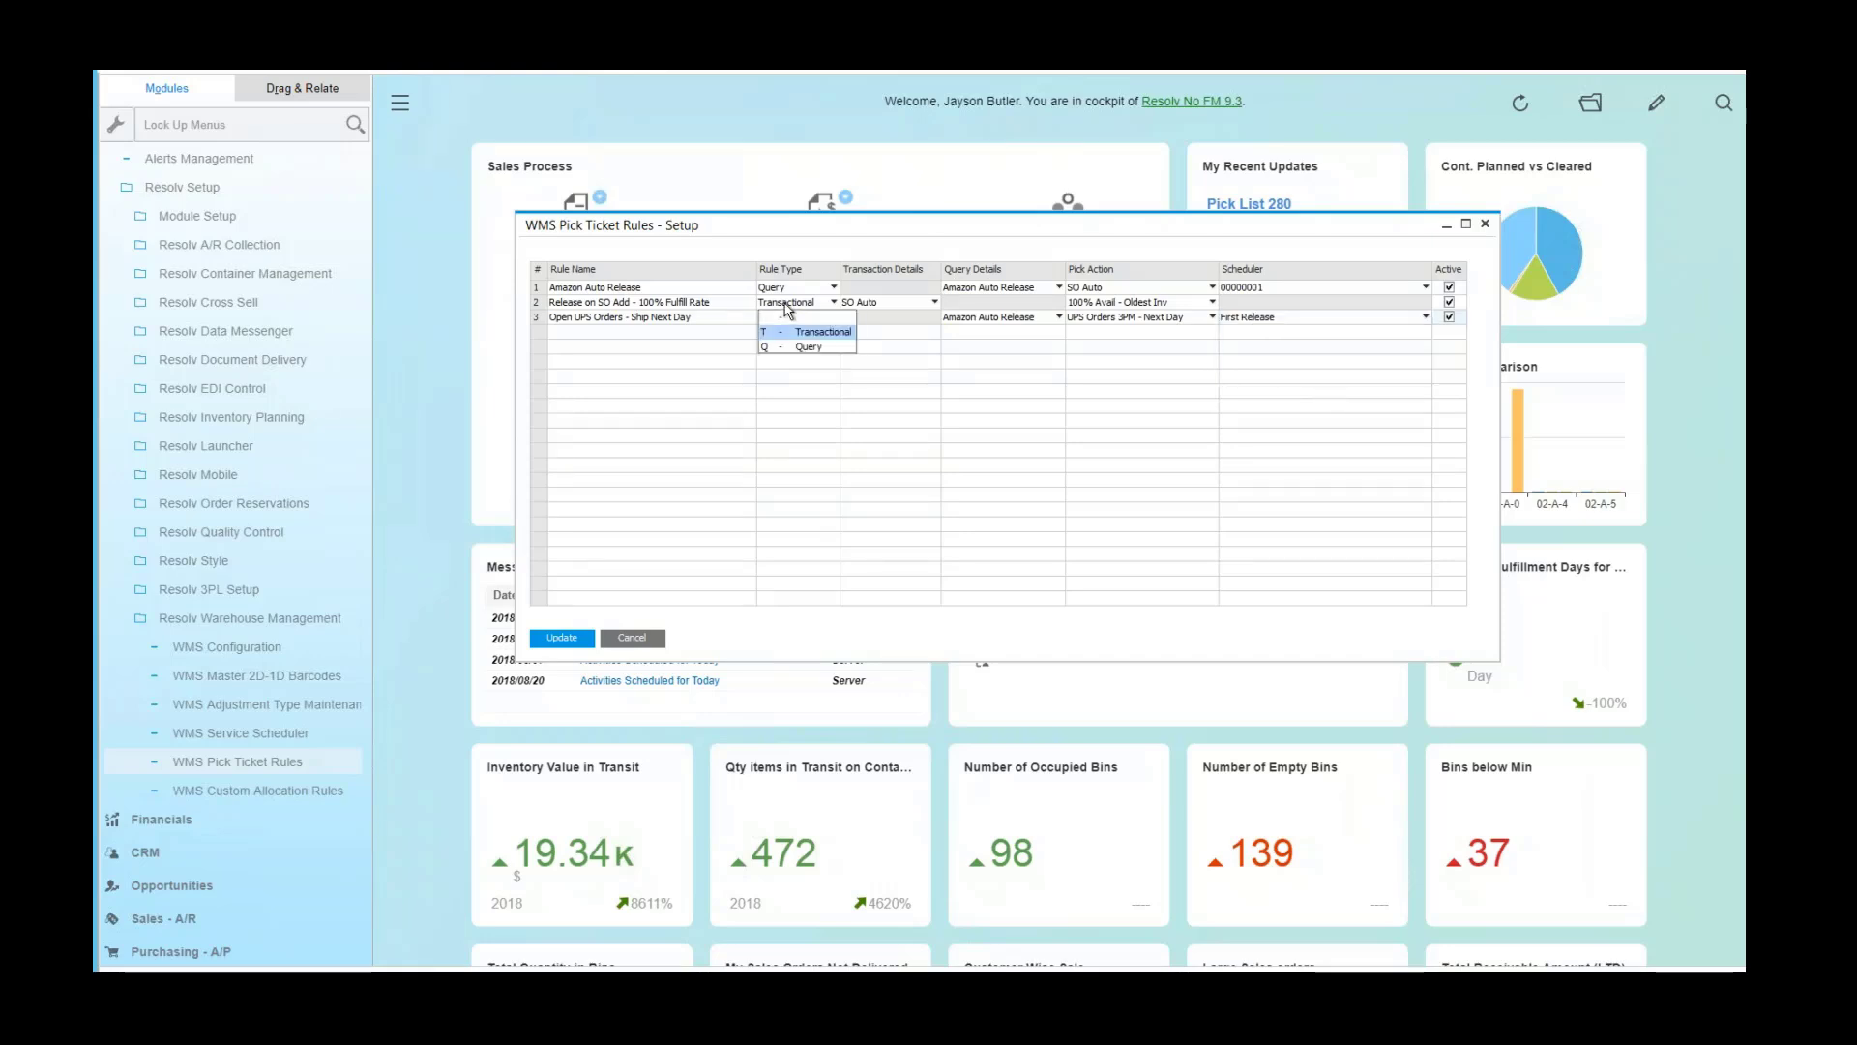
{"action": "left_click", "coordinate": [784, 306]}
{"action": "left_click", "coordinate": [866, 309]}
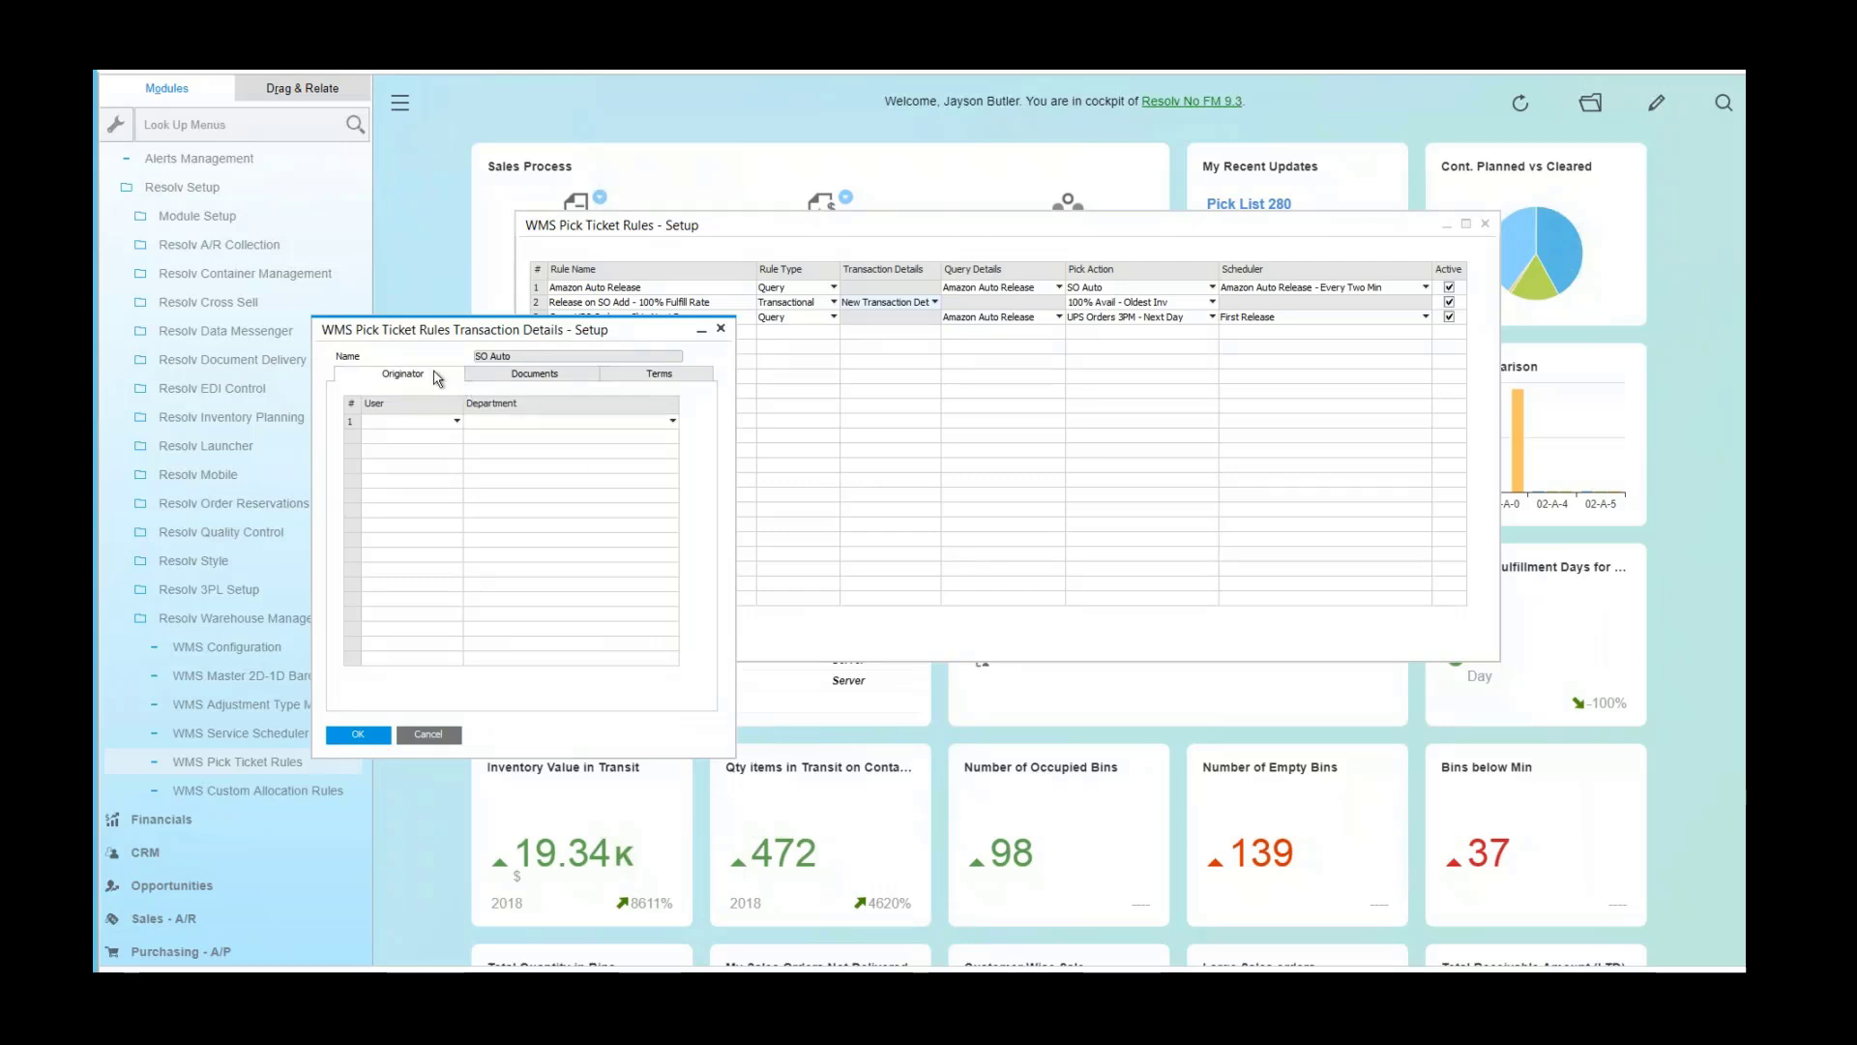
{"action": "left_click", "coordinate": [515, 378]}
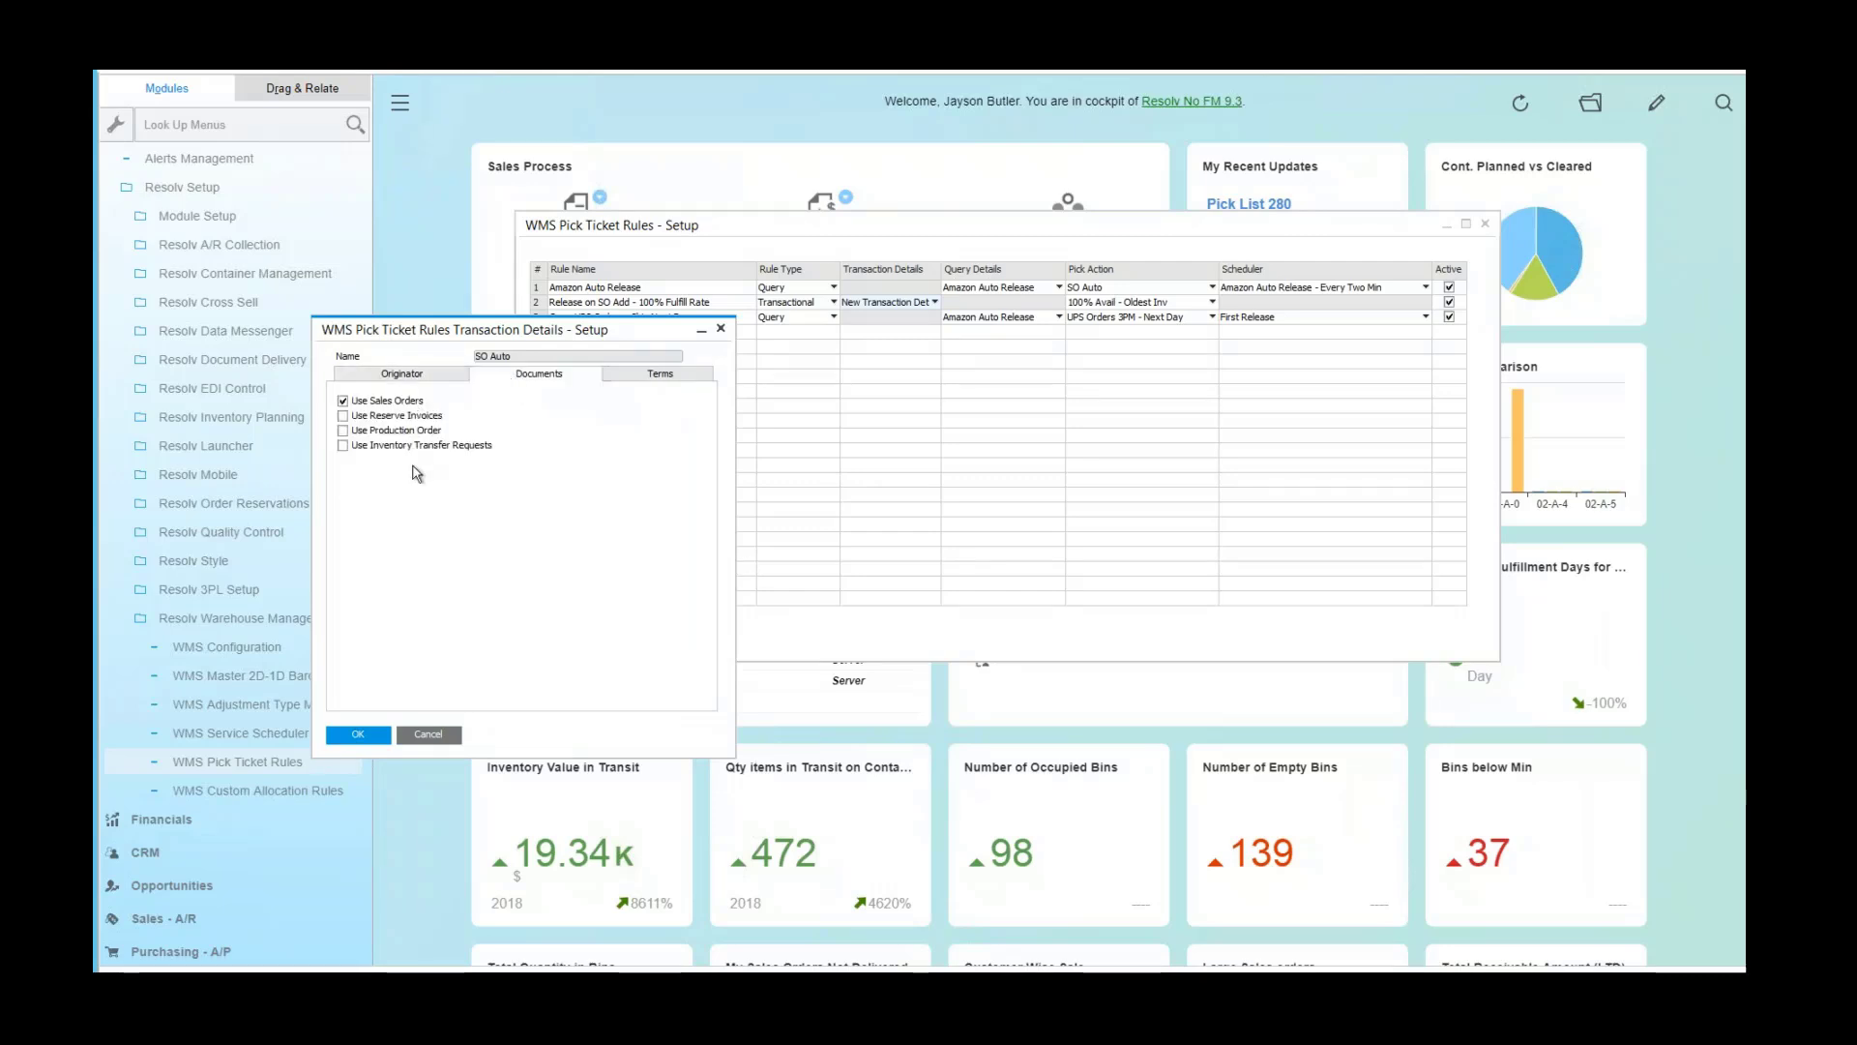
{"action": "left_click", "coordinate": [629, 375]}
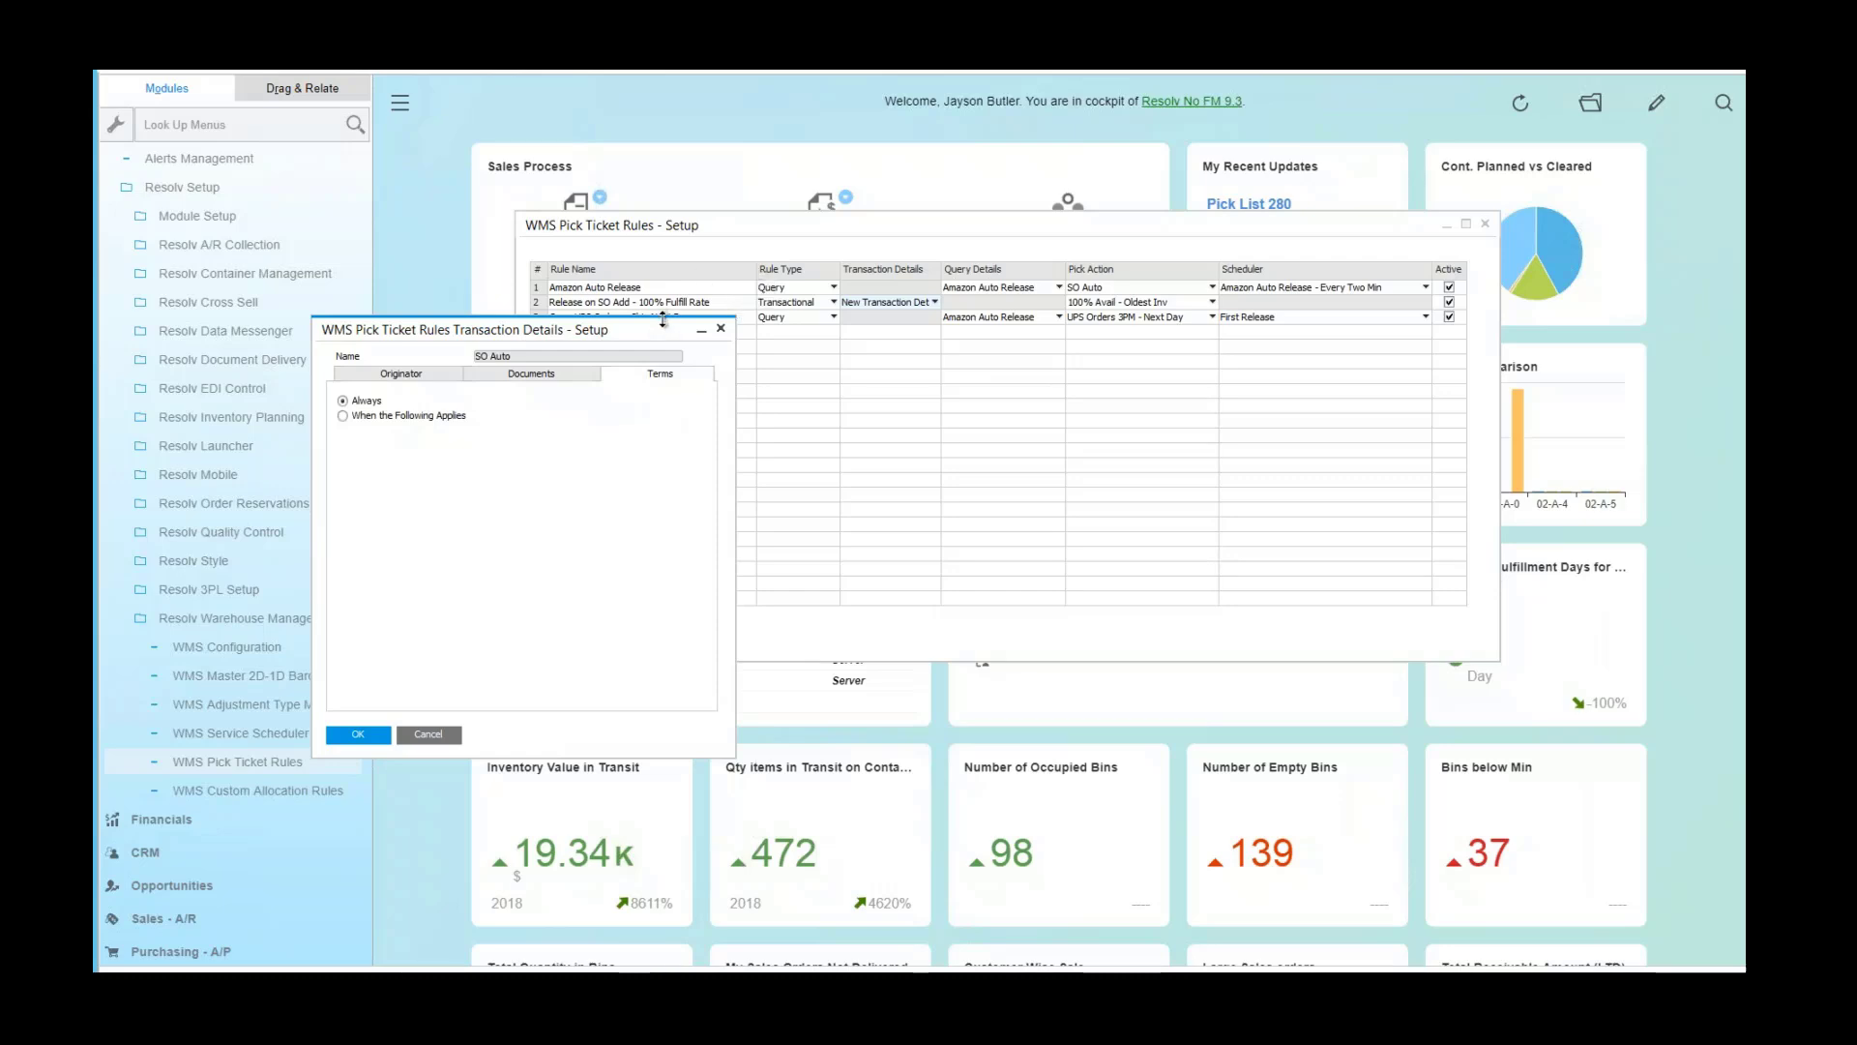
{"action": "left_click", "coordinate": [417, 418]}
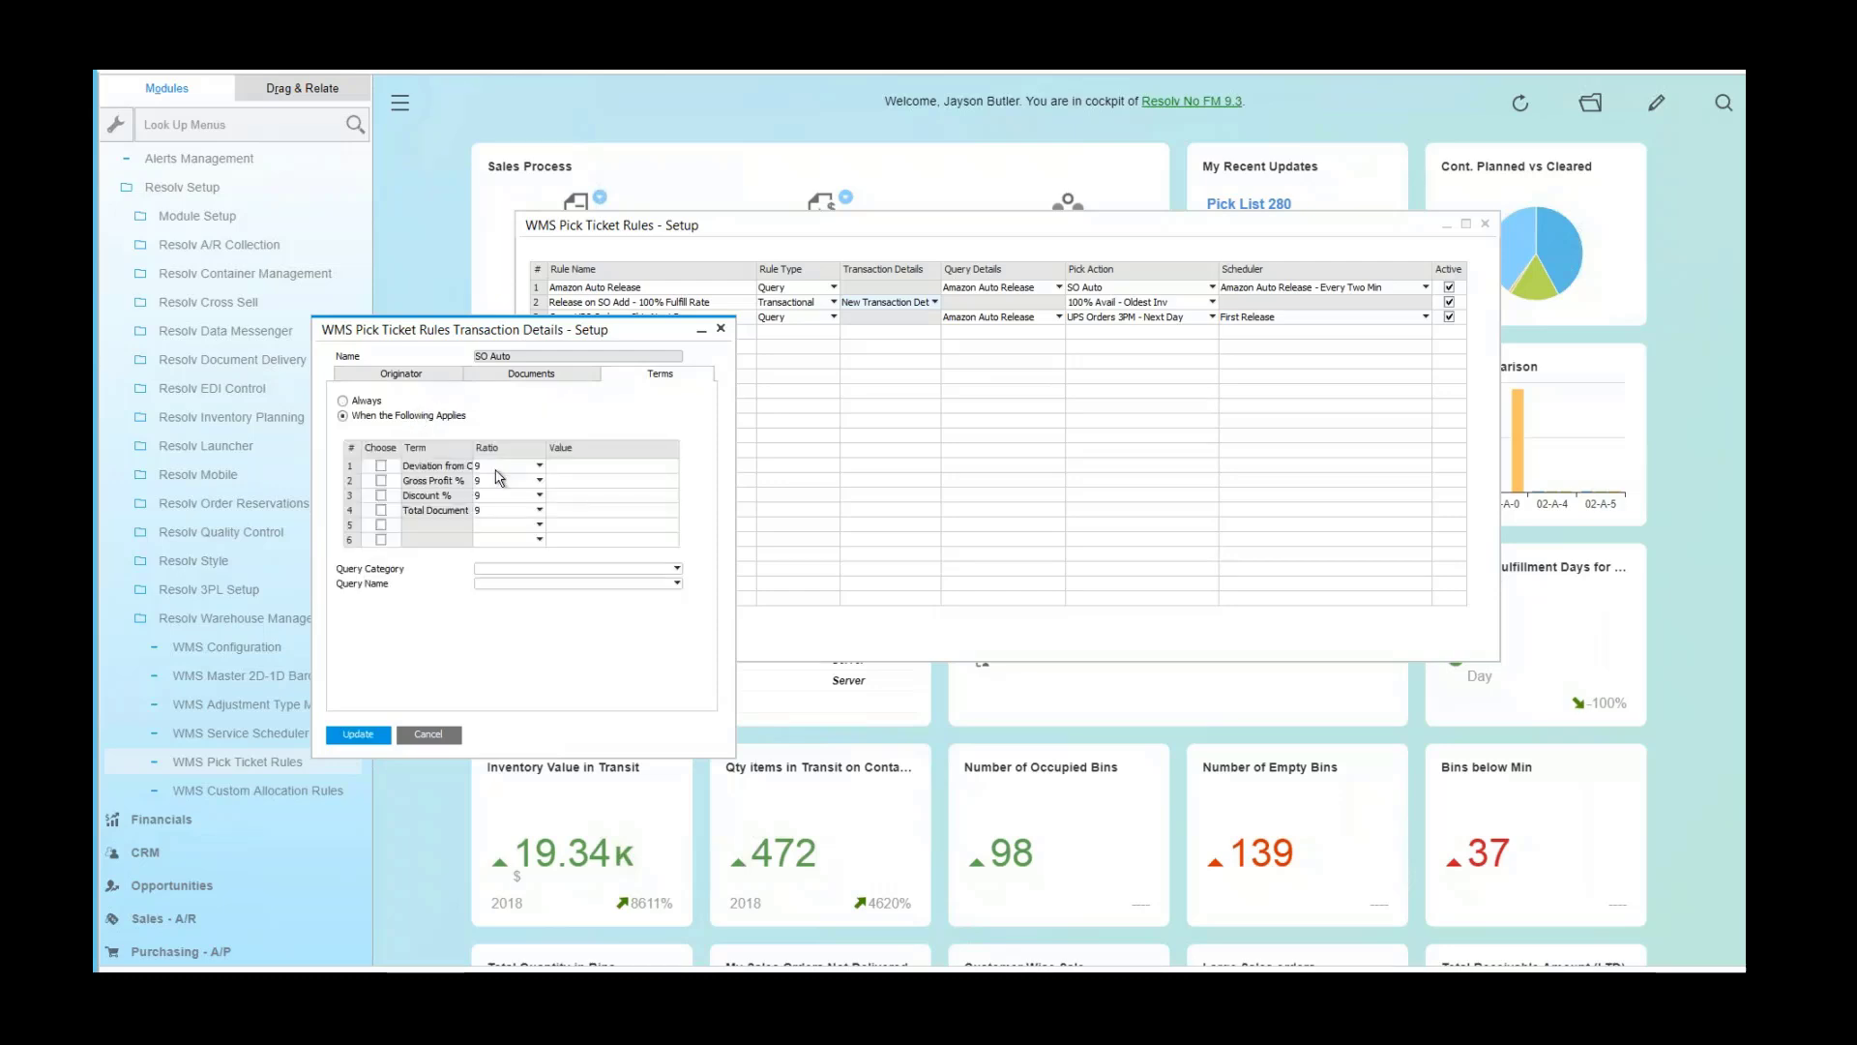
{"action": "left_click", "coordinate": [721, 328]}
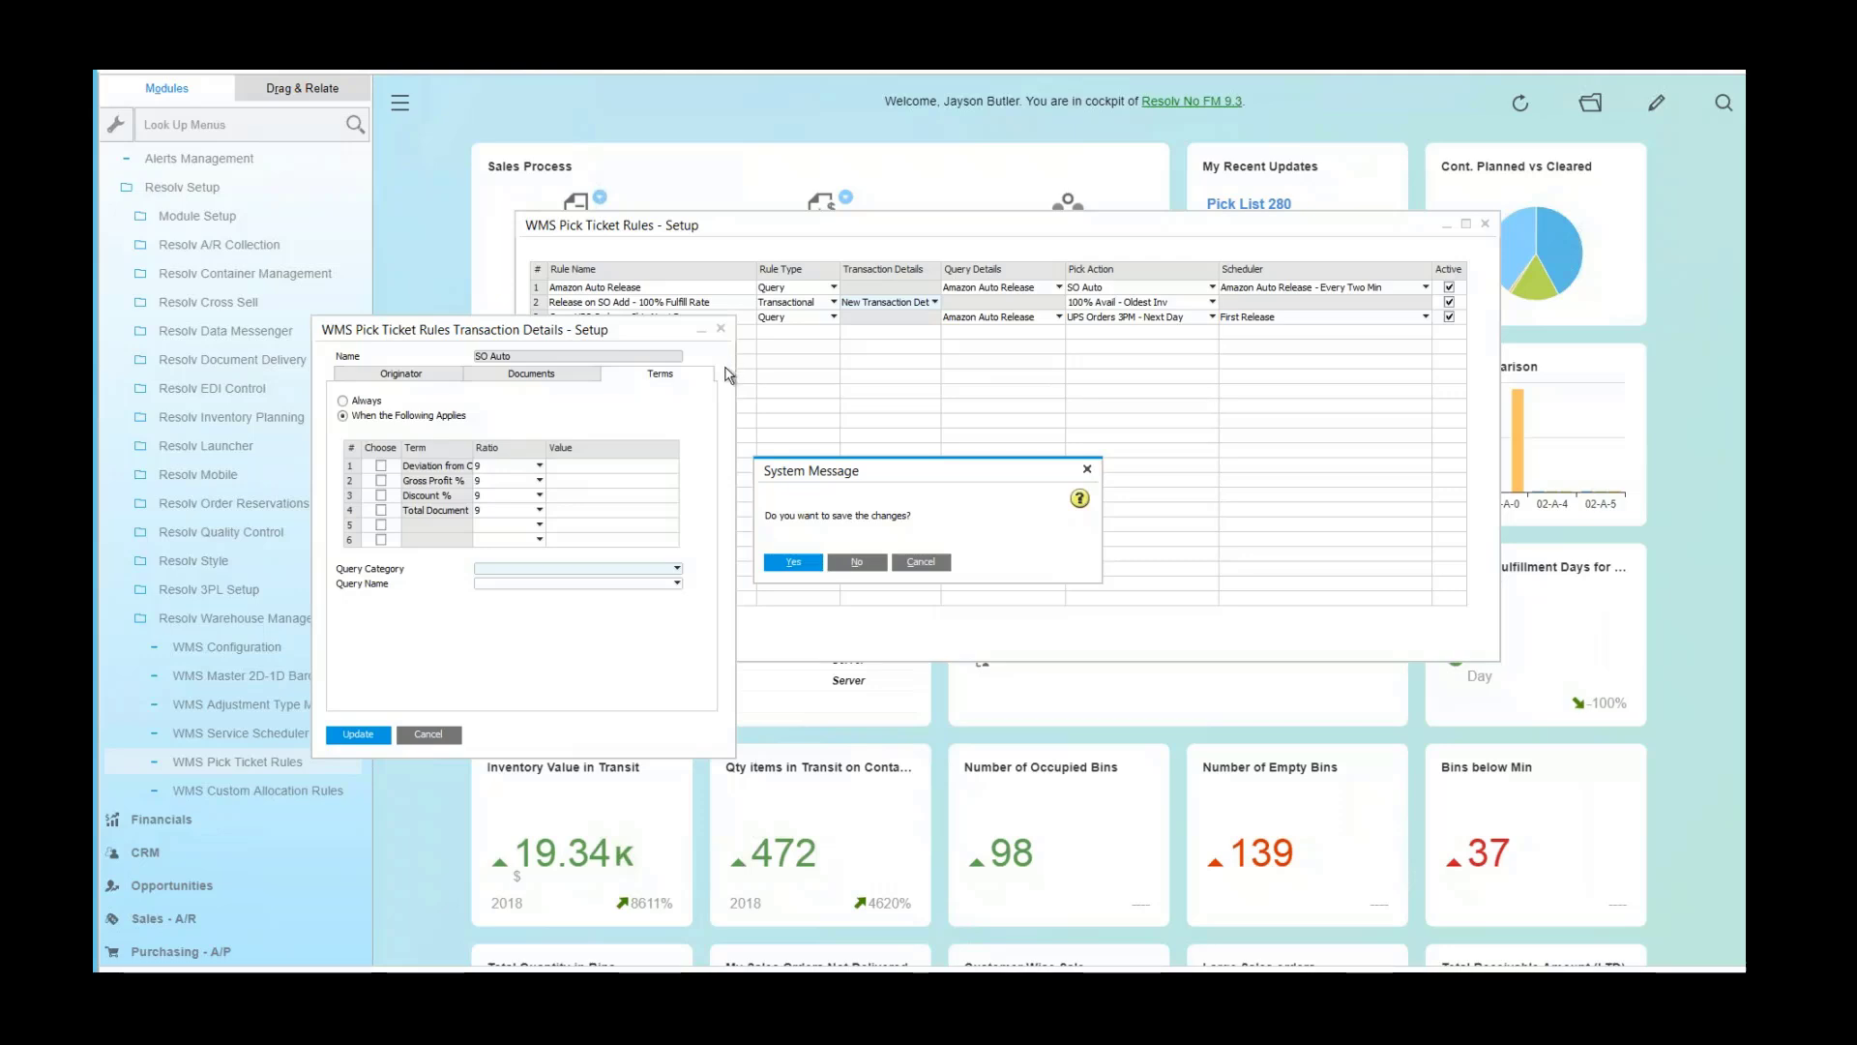
{"action": "left_click", "coordinate": [857, 564]}
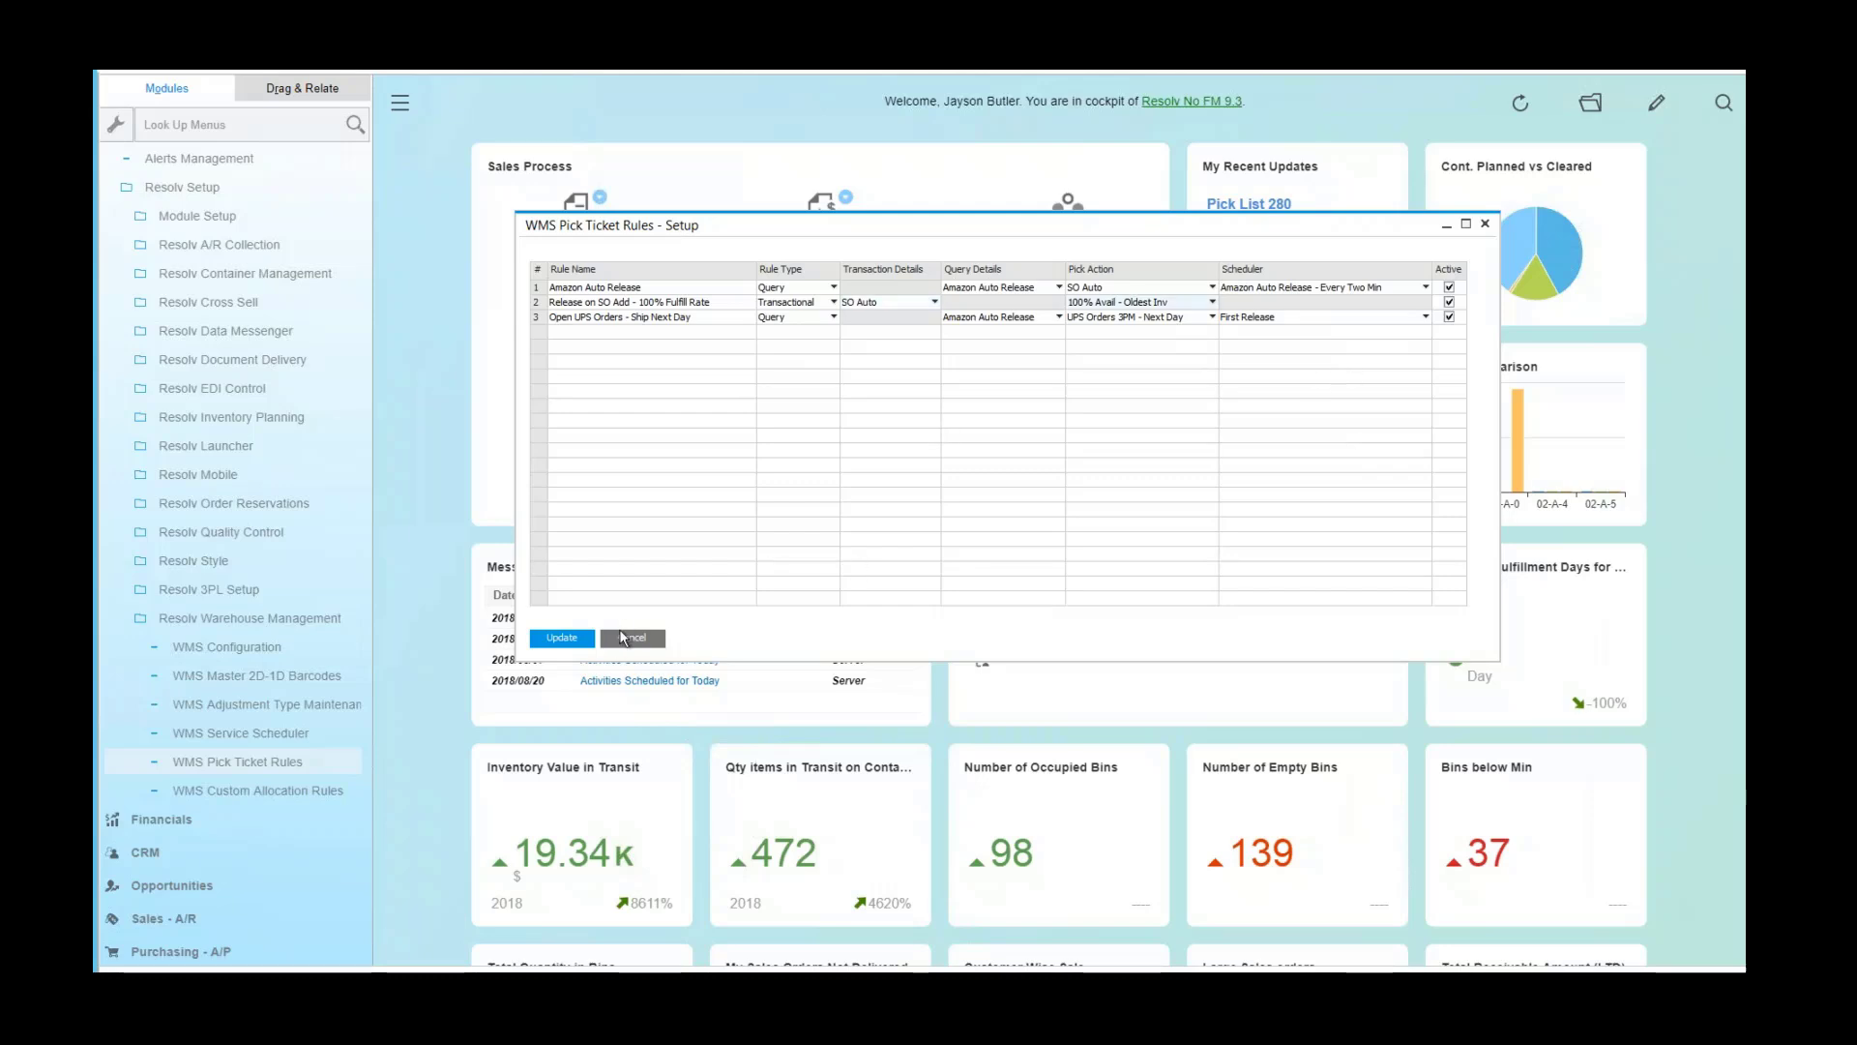
Save the pick ticket rule changes and open the WMS Custom Allocation Rules setup
{"action": "left_click", "coordinate": [542, 639]}
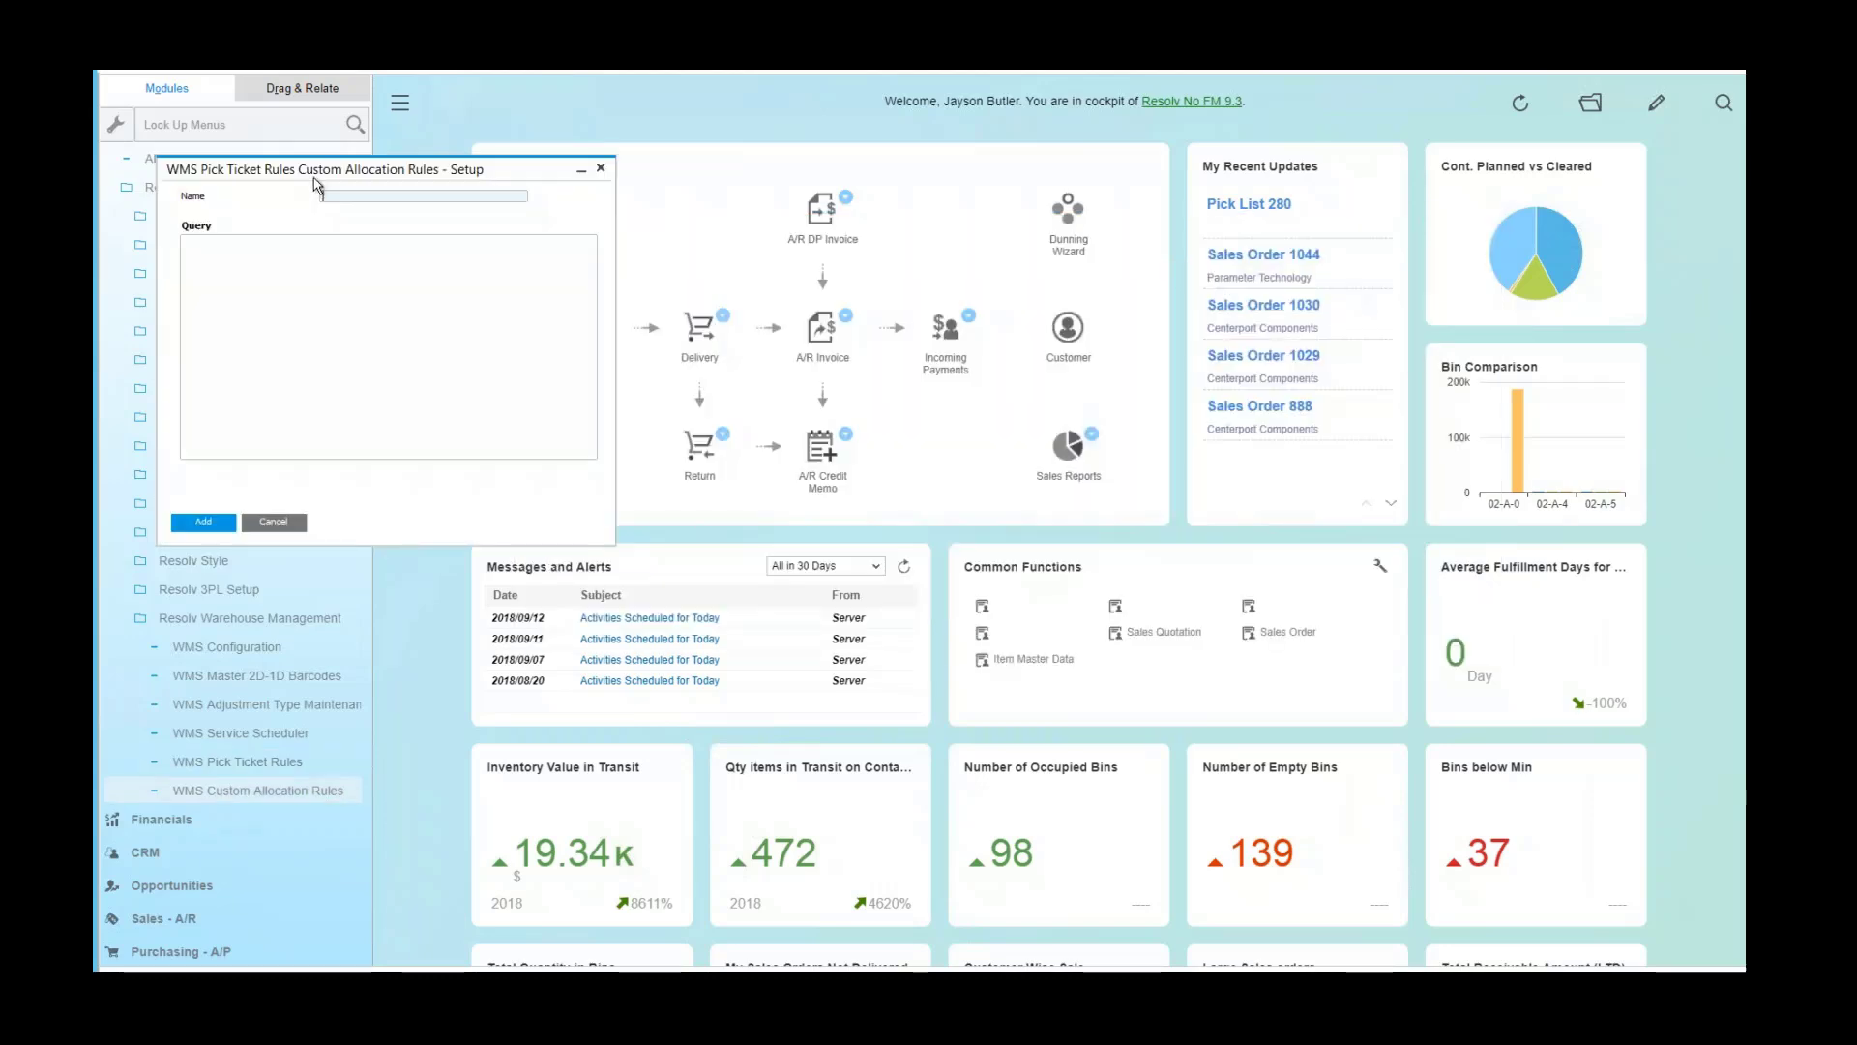
Close the custom allocation rules setup without adding a rule and open the WMS Pick Ticket Manager
{"action": "left_click", "coordinate": [298, 524]}
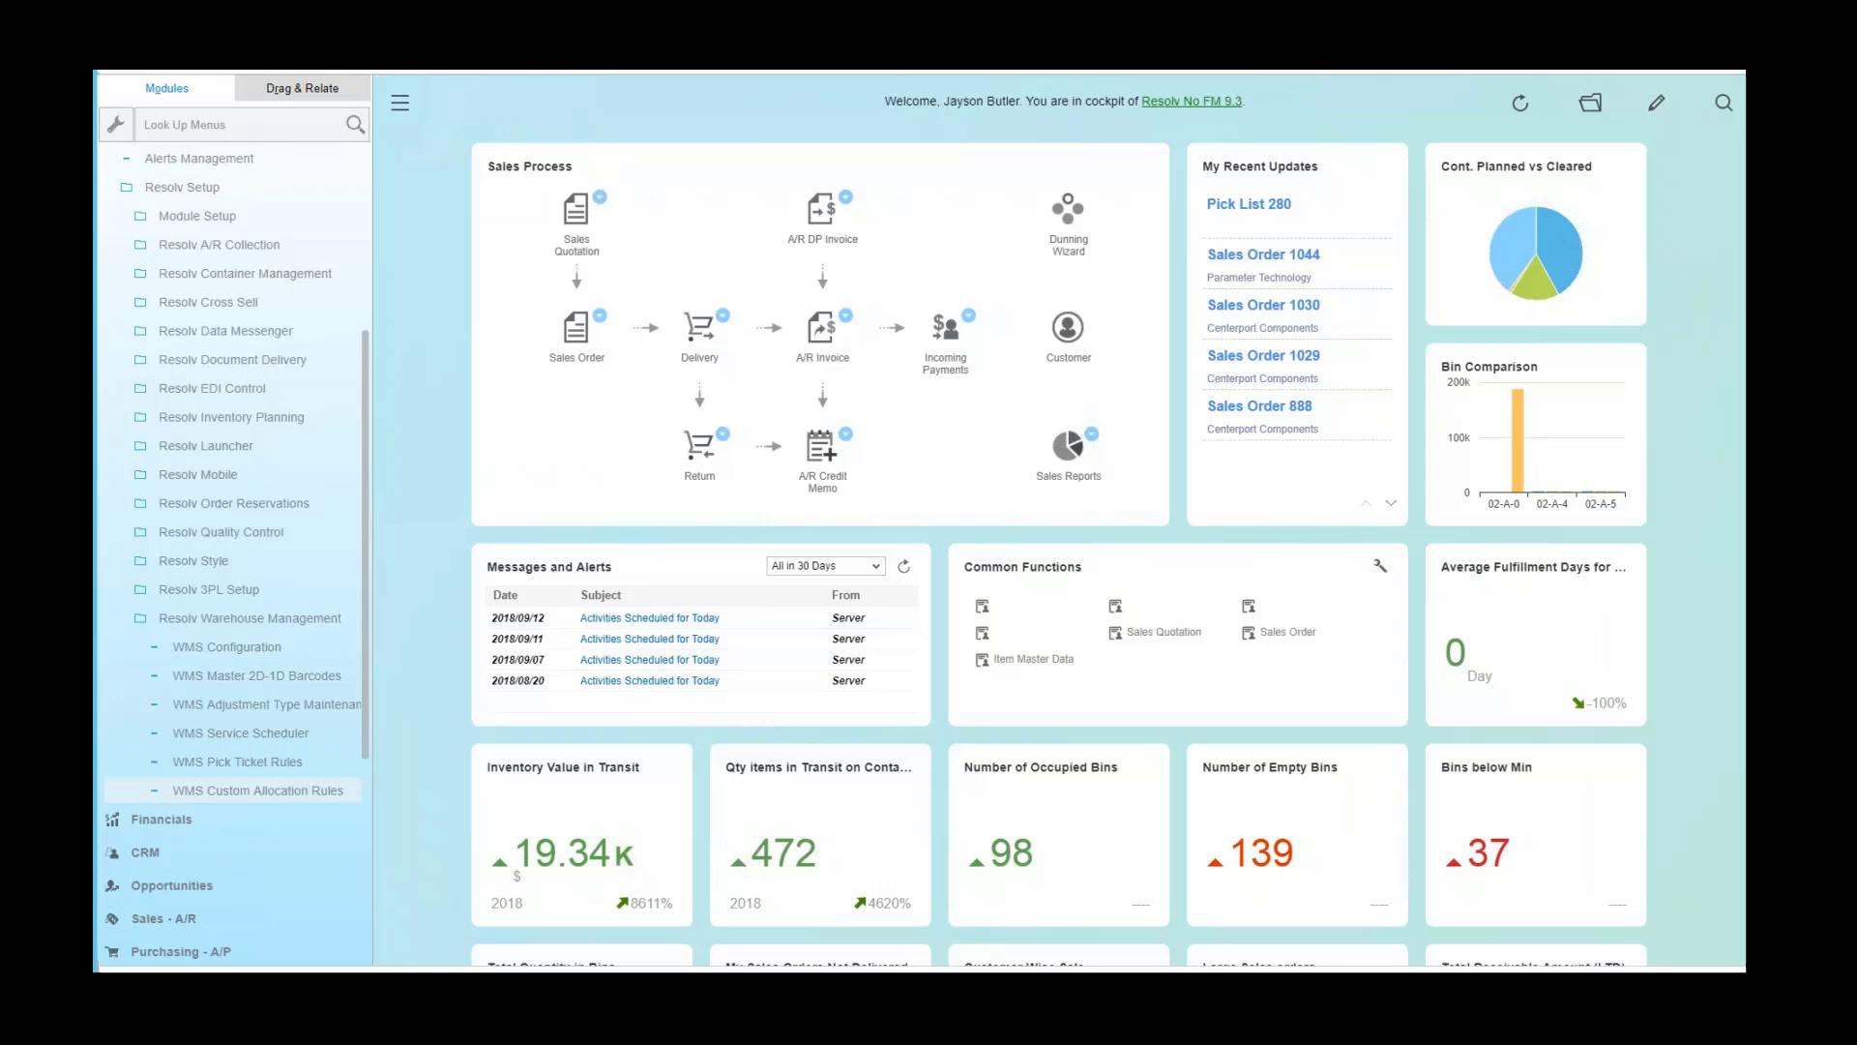
{"action": "left_click", "coordinate": [291, 617]}
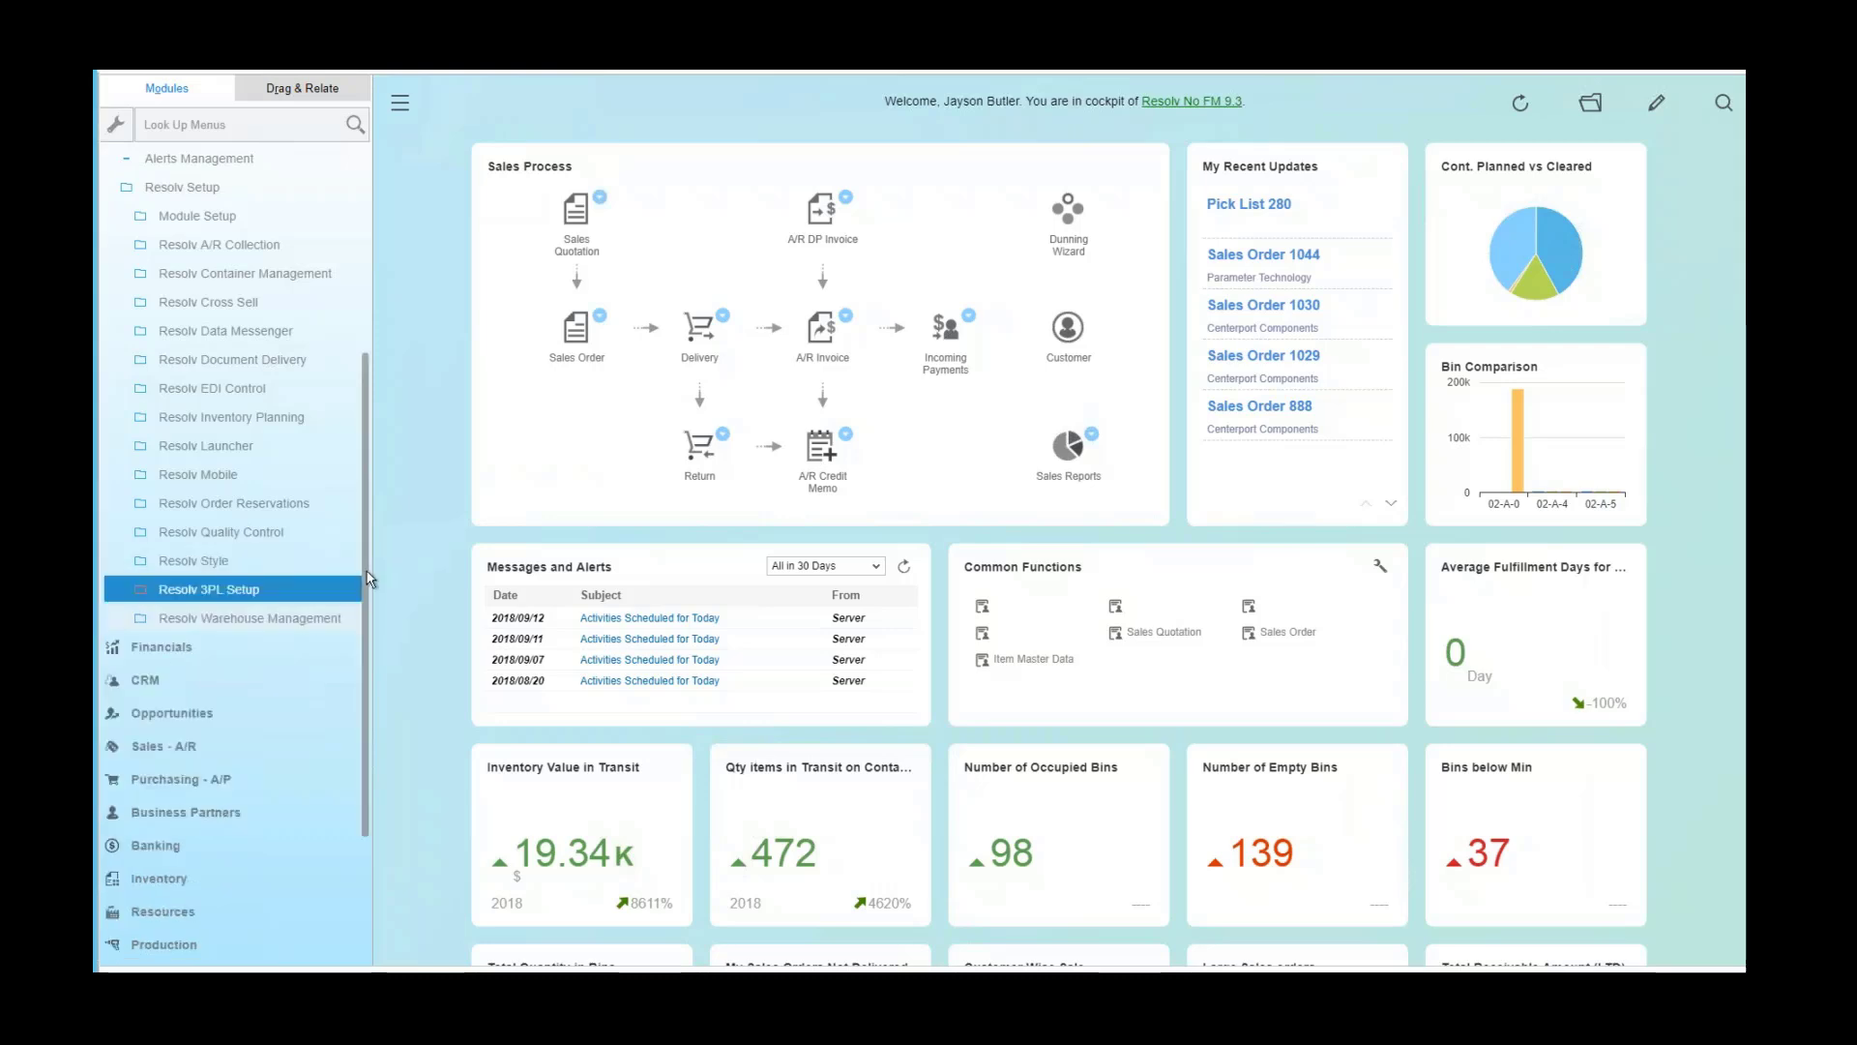
{"action": "scroll", "coordinate": [367, 580], "scroll_direction": "down", "scroll_amount": 3}
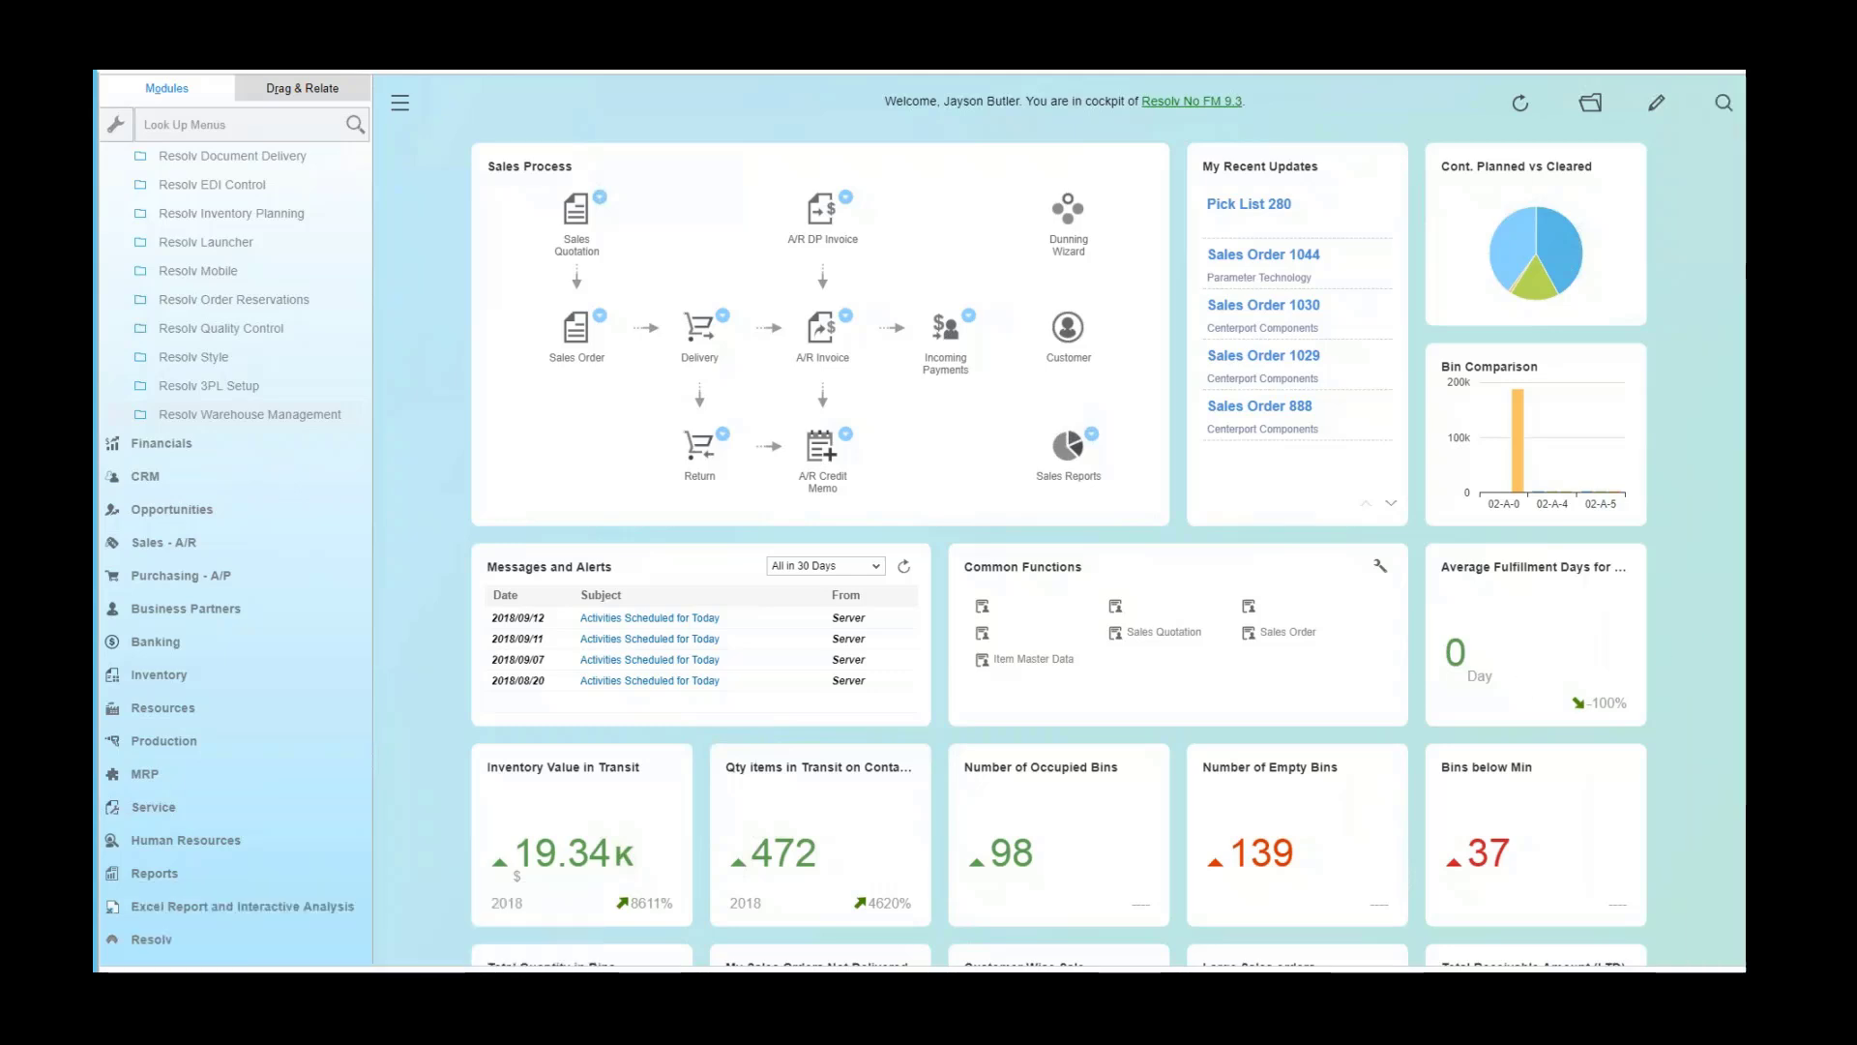
{"action": "scroll", "coordinate": [430, 784], "scroll_direction": "down", "scroll_amount": 2}
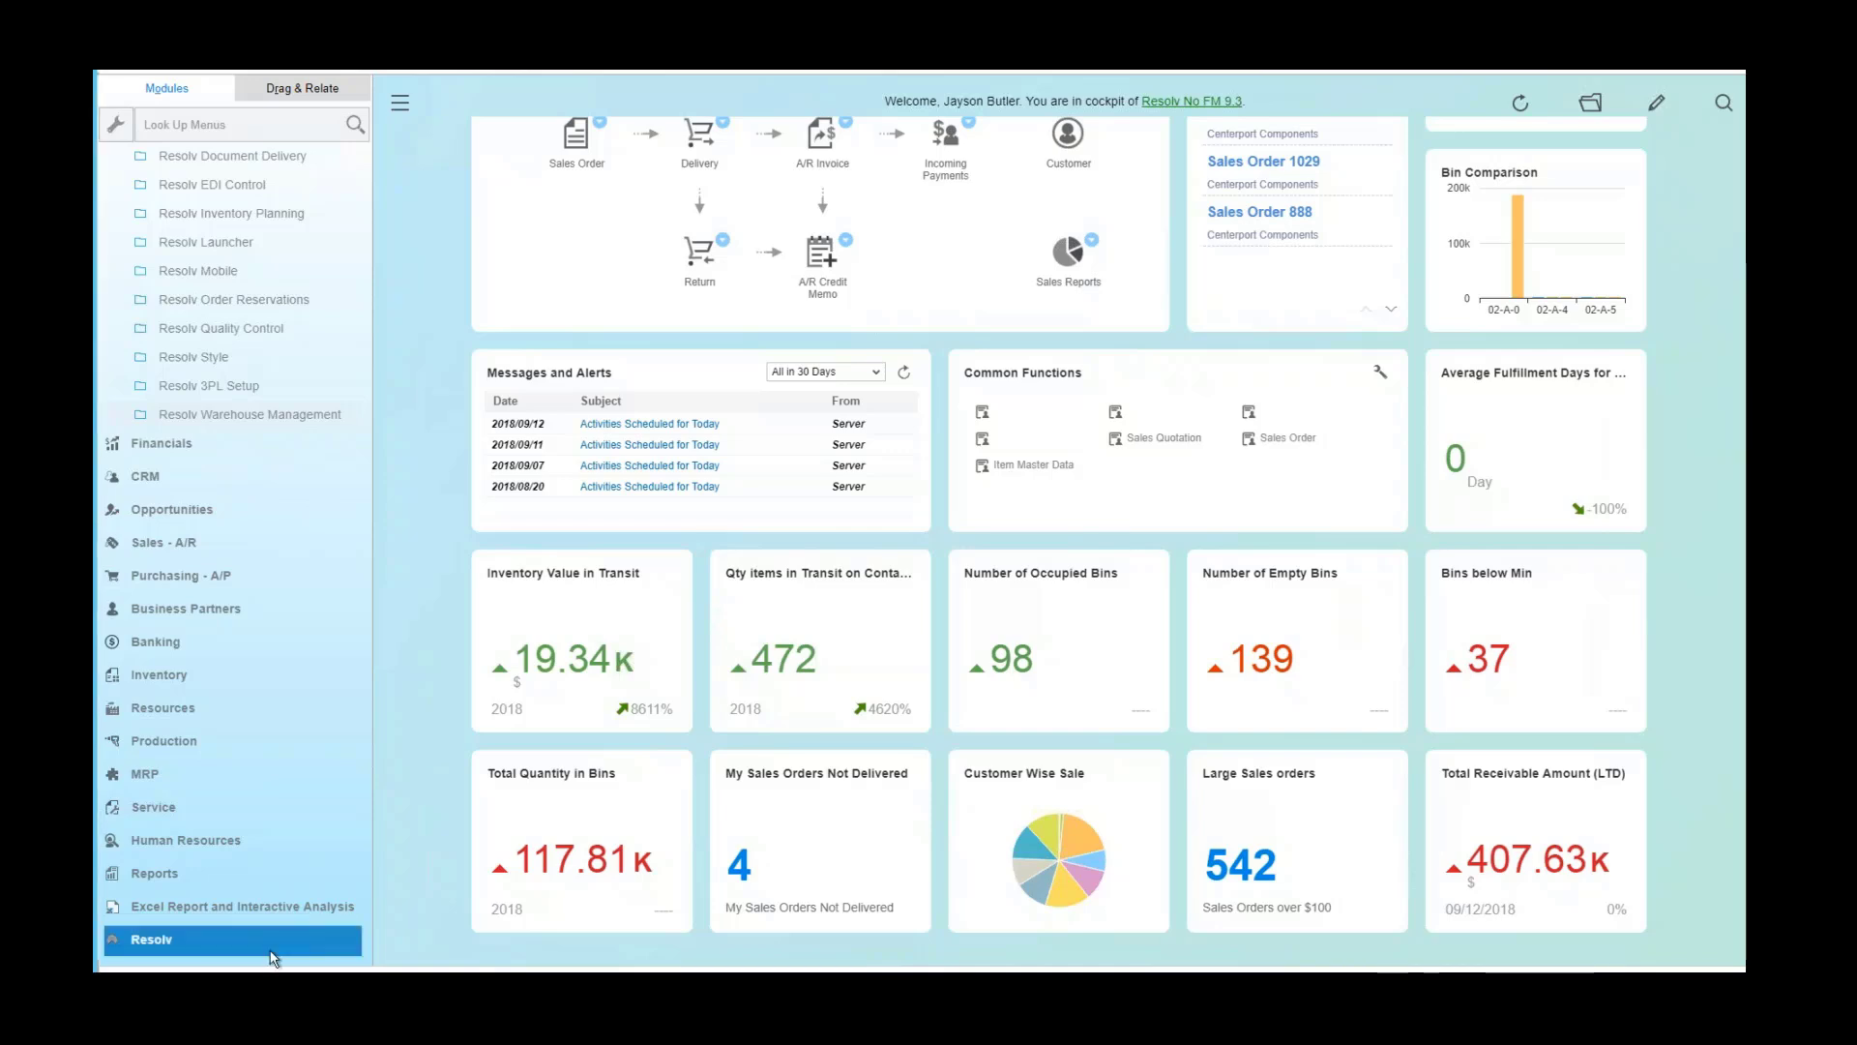
{"action": "left_click", "coordinate": [271, 940]}
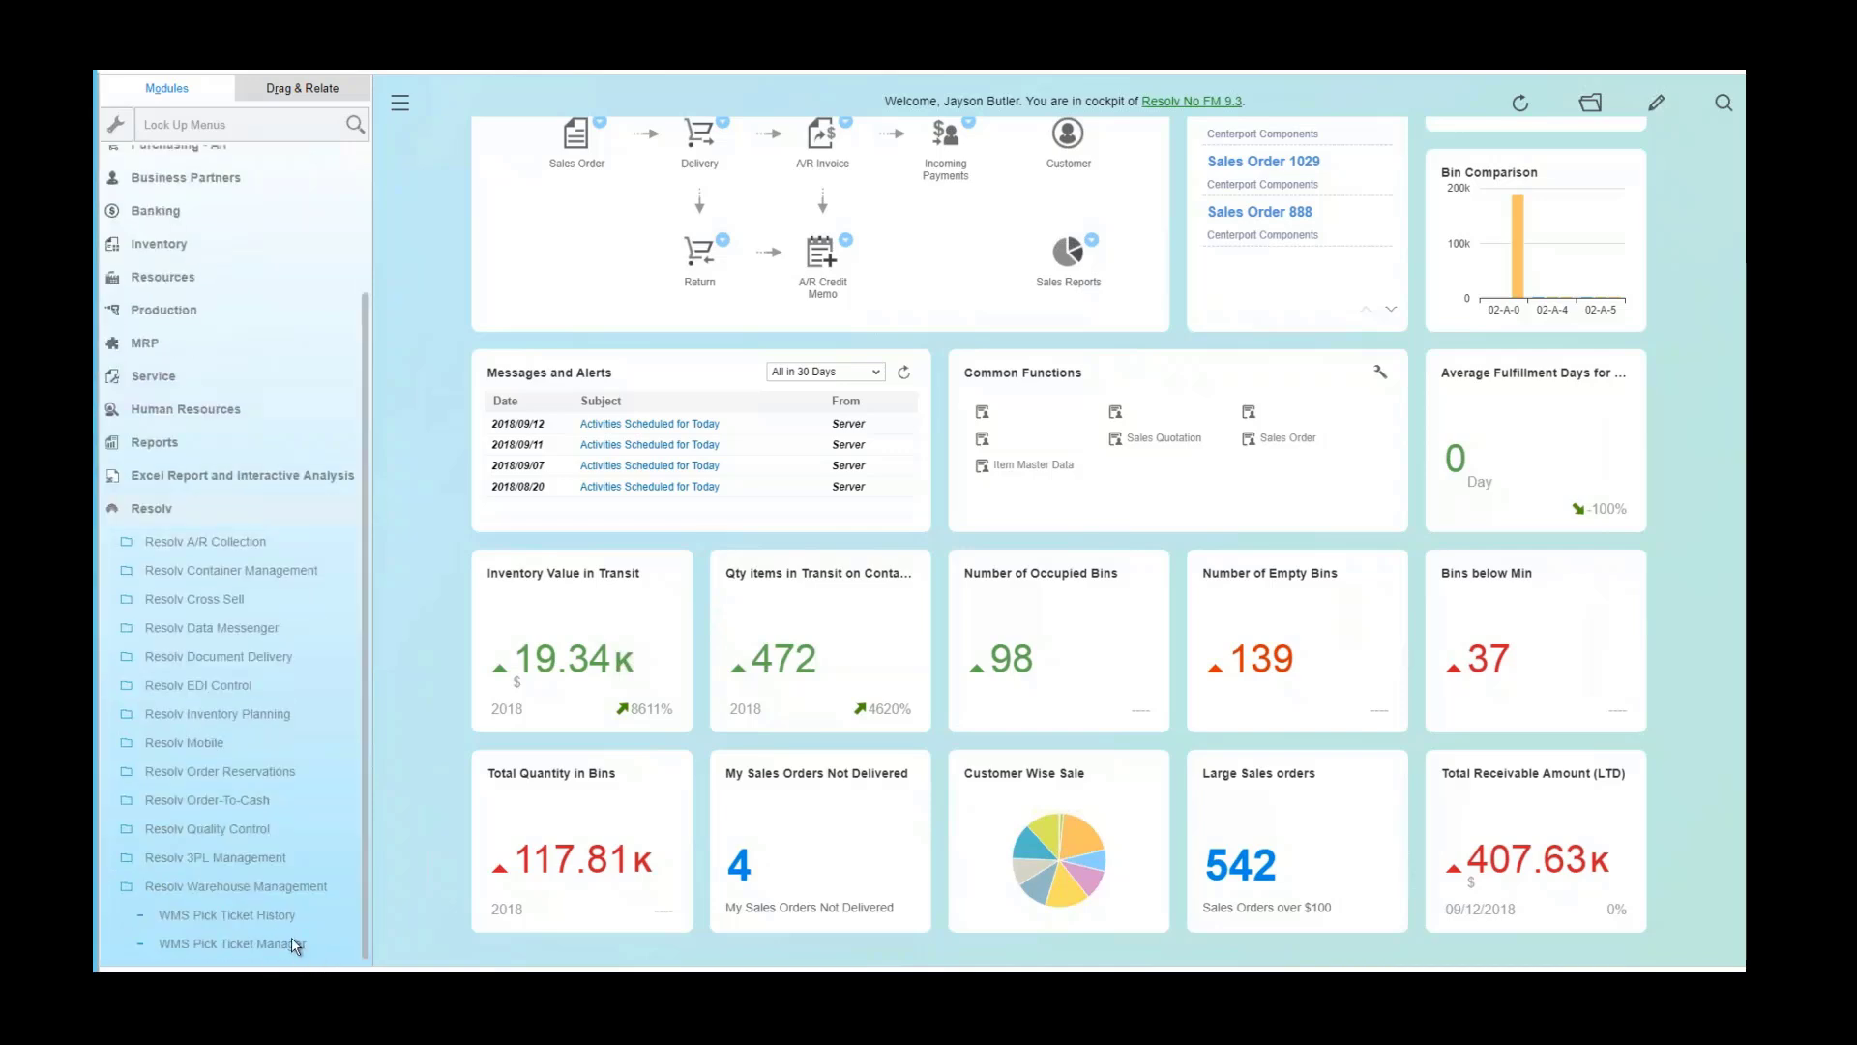
{"action": "left_click", "coordinate": [295, 945]}
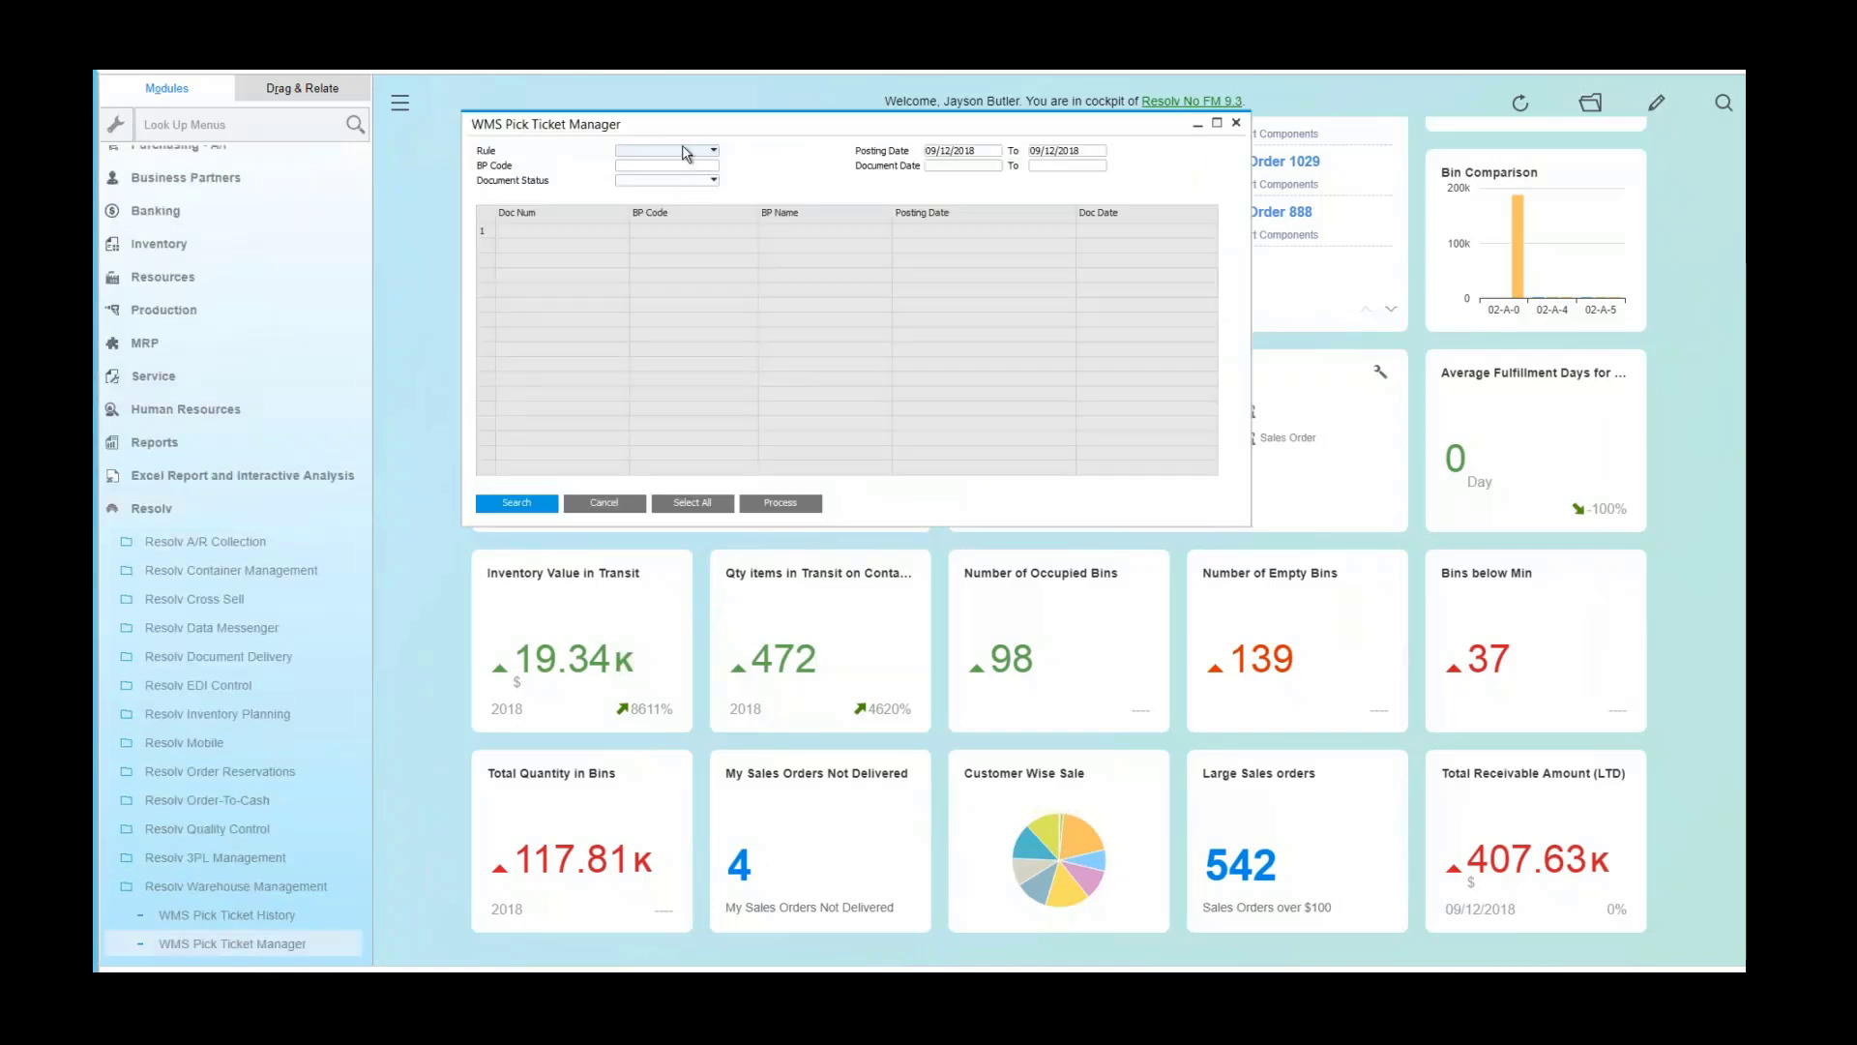
Choose the Amazon Auto Release rule in the WMS Pick Ticket Manager, then close it without processing any orders
{"action": "left_click", "coordinate": [685, 152]}
{"action": "left_click", "coordinate": [697, 181]}
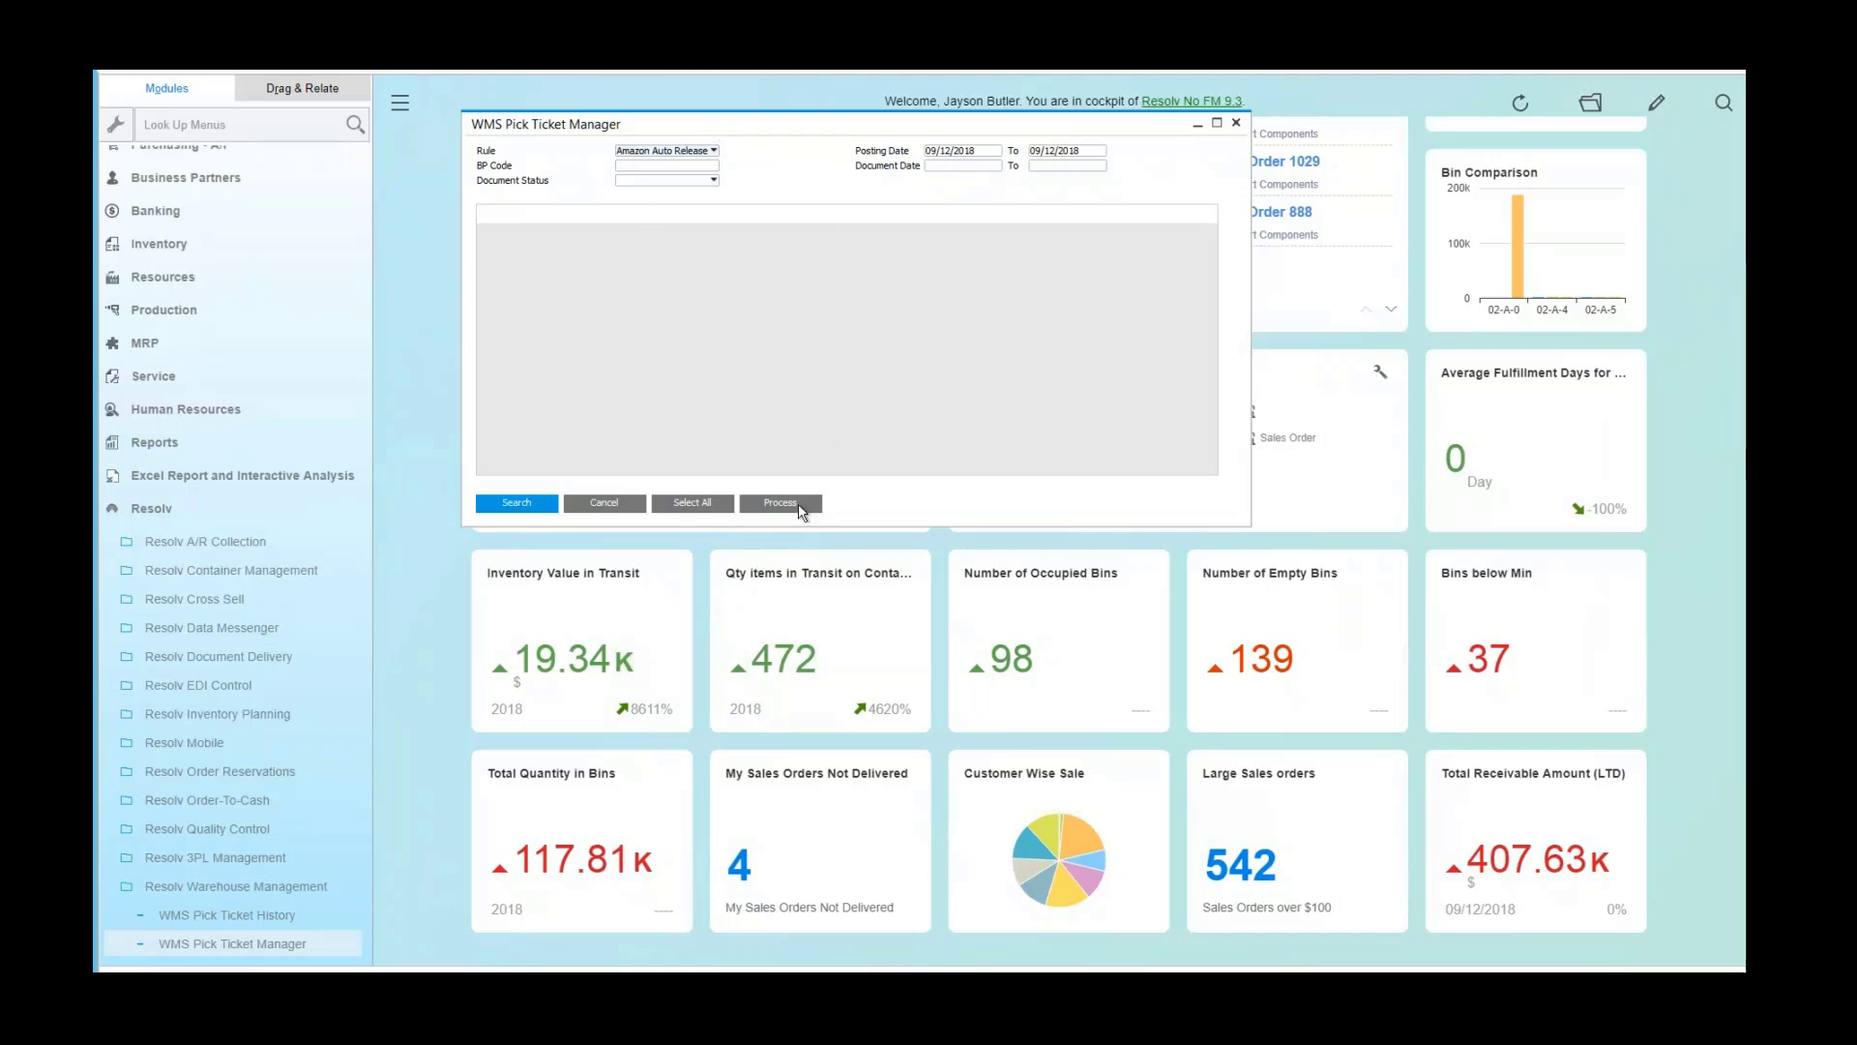
{"action": "left_click", "coordinate": [606, 503]}
Search the WMS Pick Ticket History for unprocessed runs from 09/01/0189 to 09/12/2018, then close the history window
{"action": "left_click", "coordinate": [319, 915]}
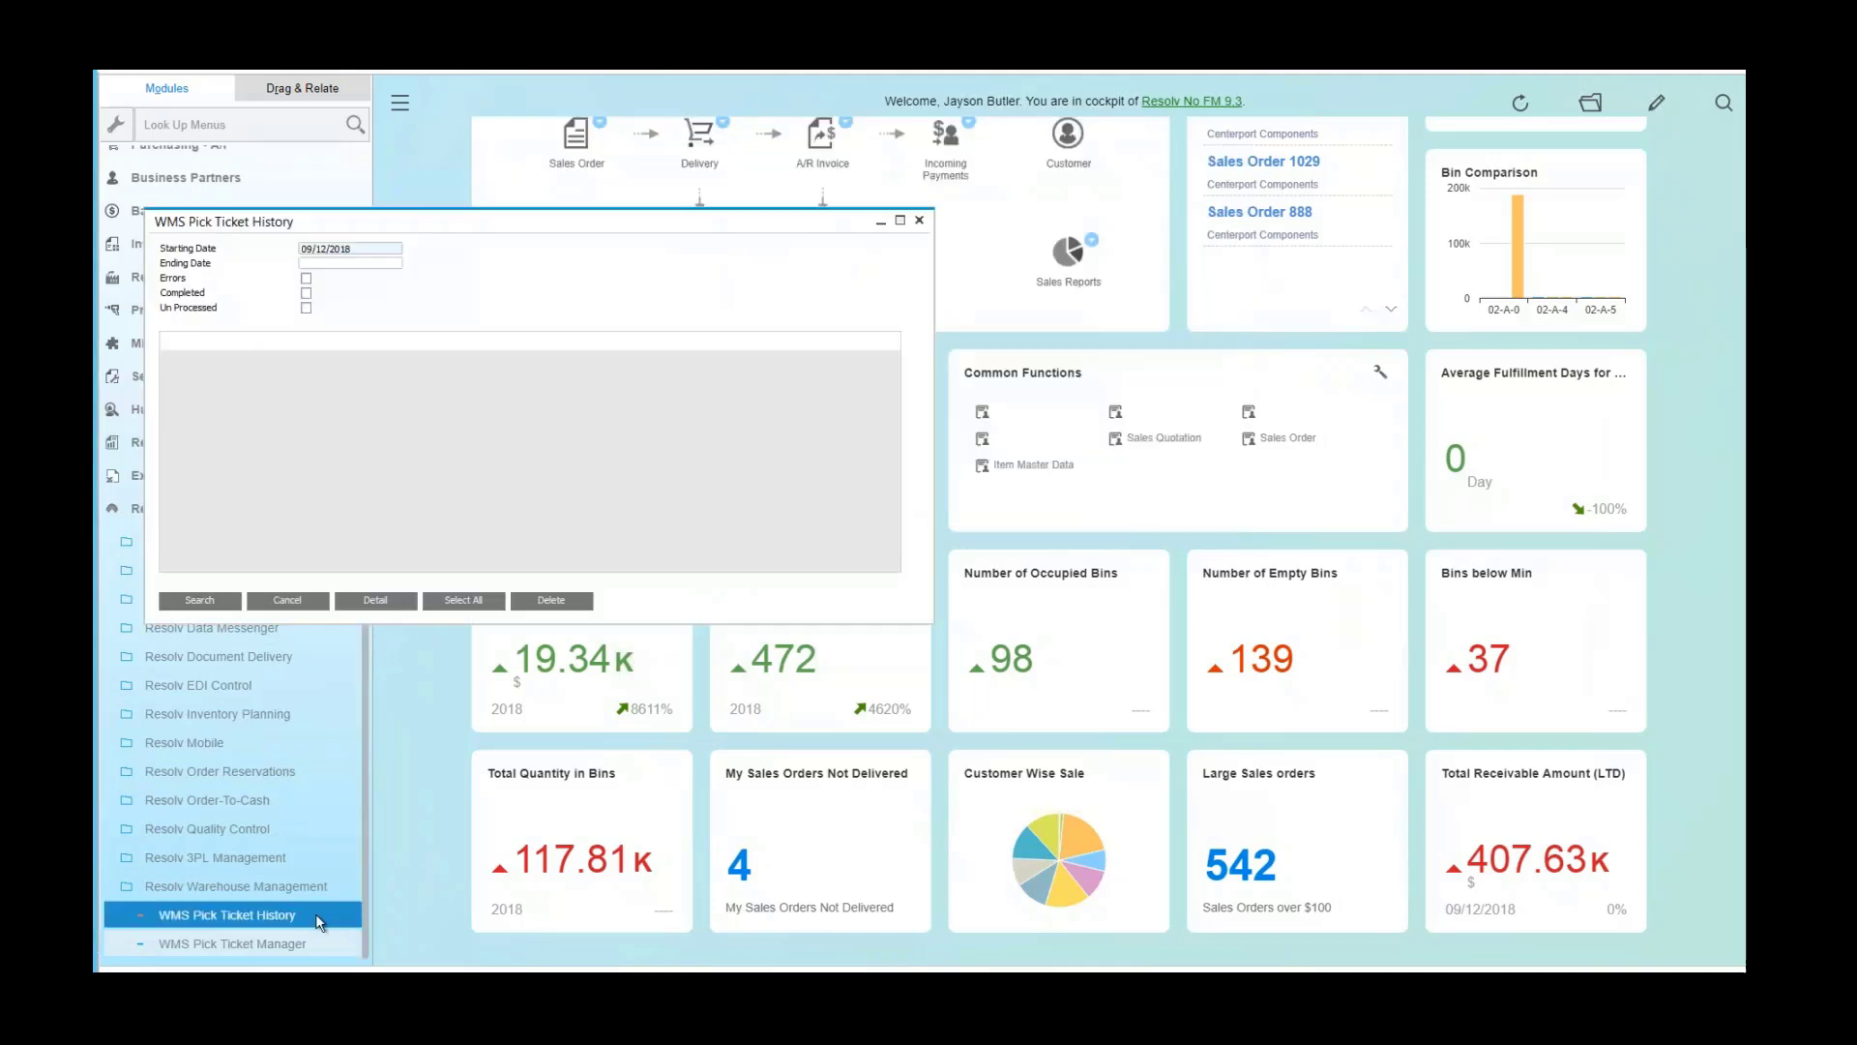
{"action": "left_click_drag", "start_coordinate": [306, 233], "coordinate": [270, 240]}
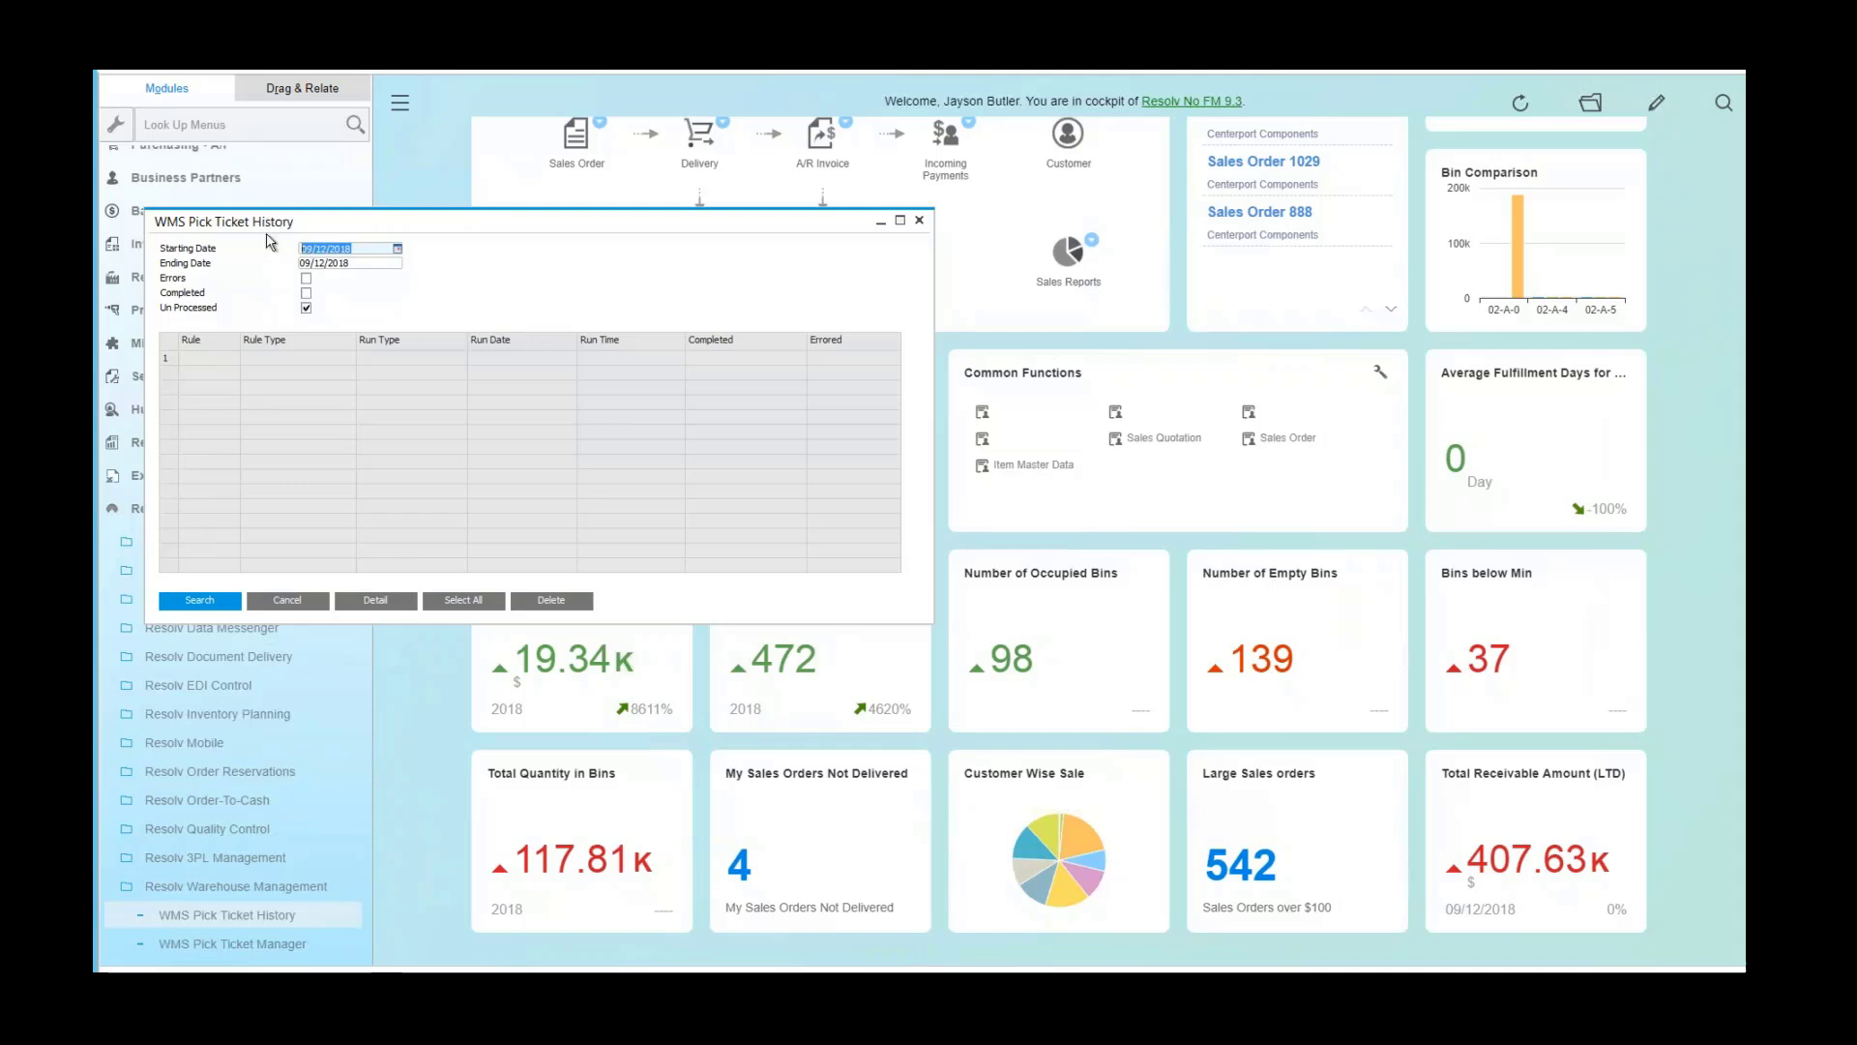
{"action": "type", "text": "09/01/00189"}
{"action": "key", "text": "Tab"}
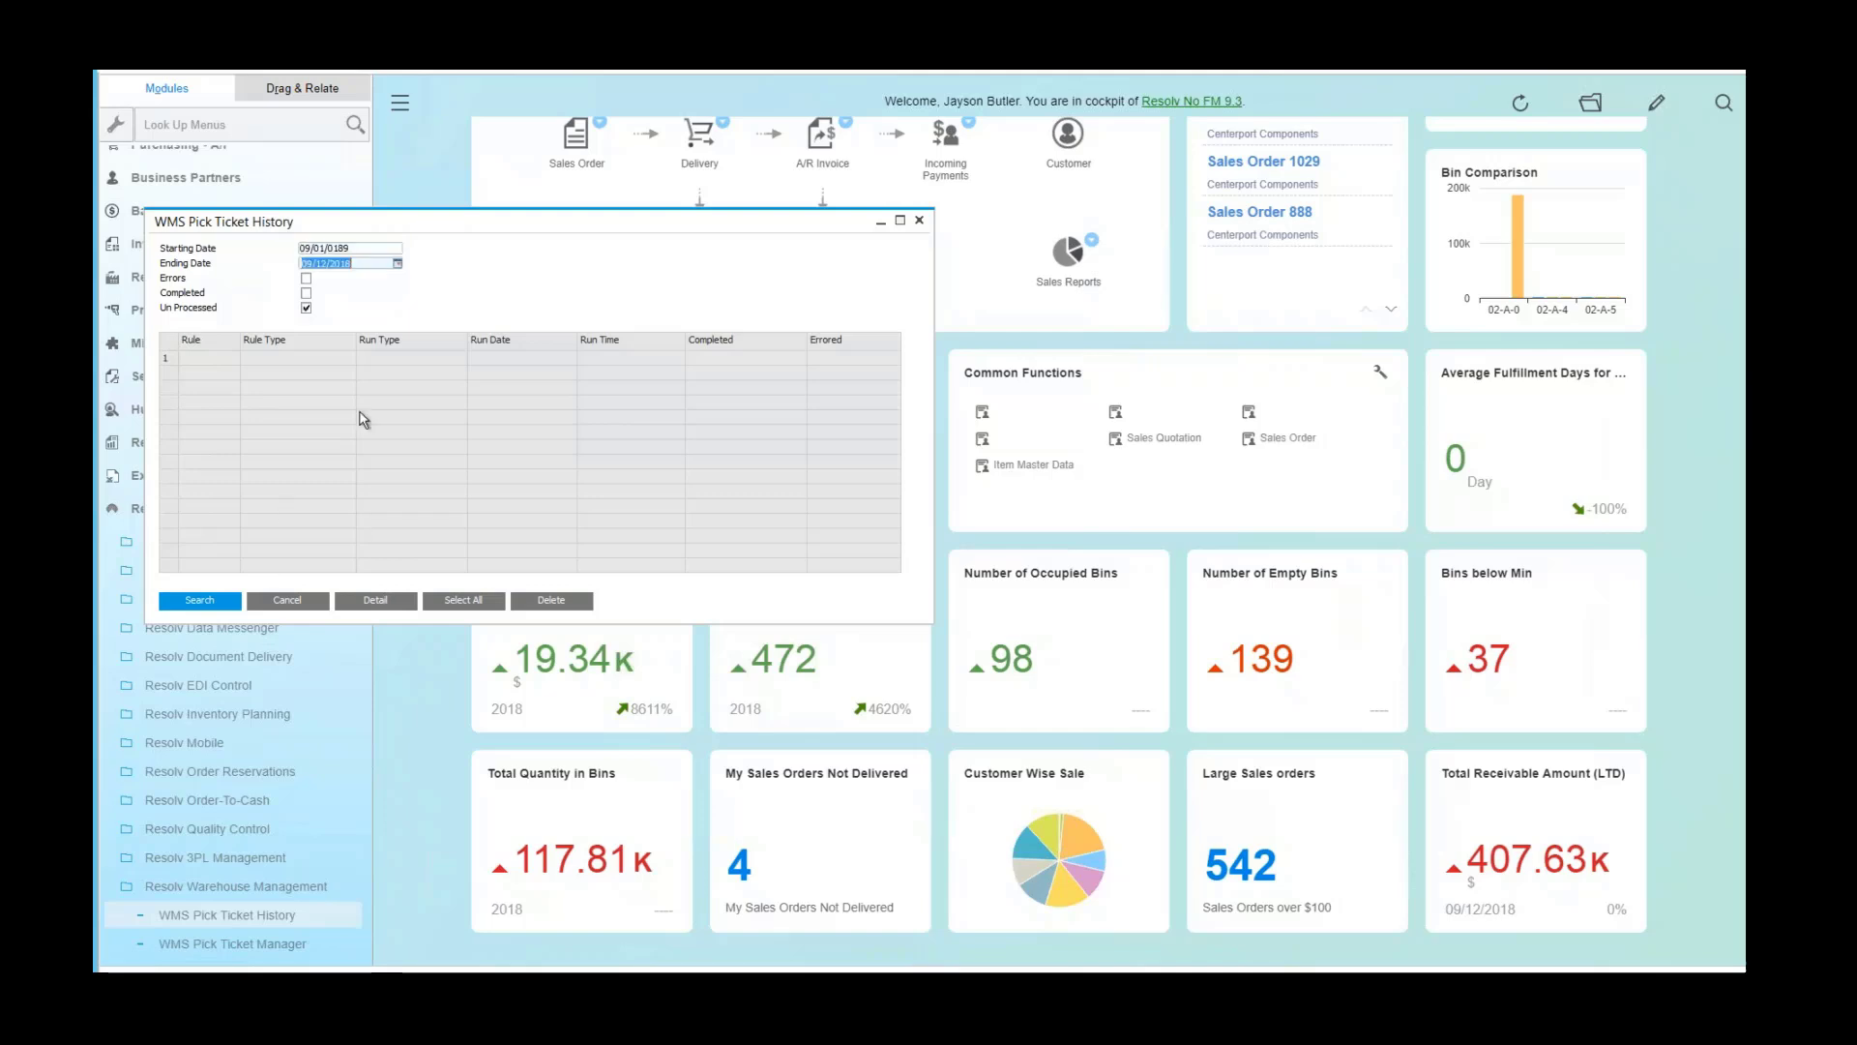
{"action": "key", "text": "Return"}
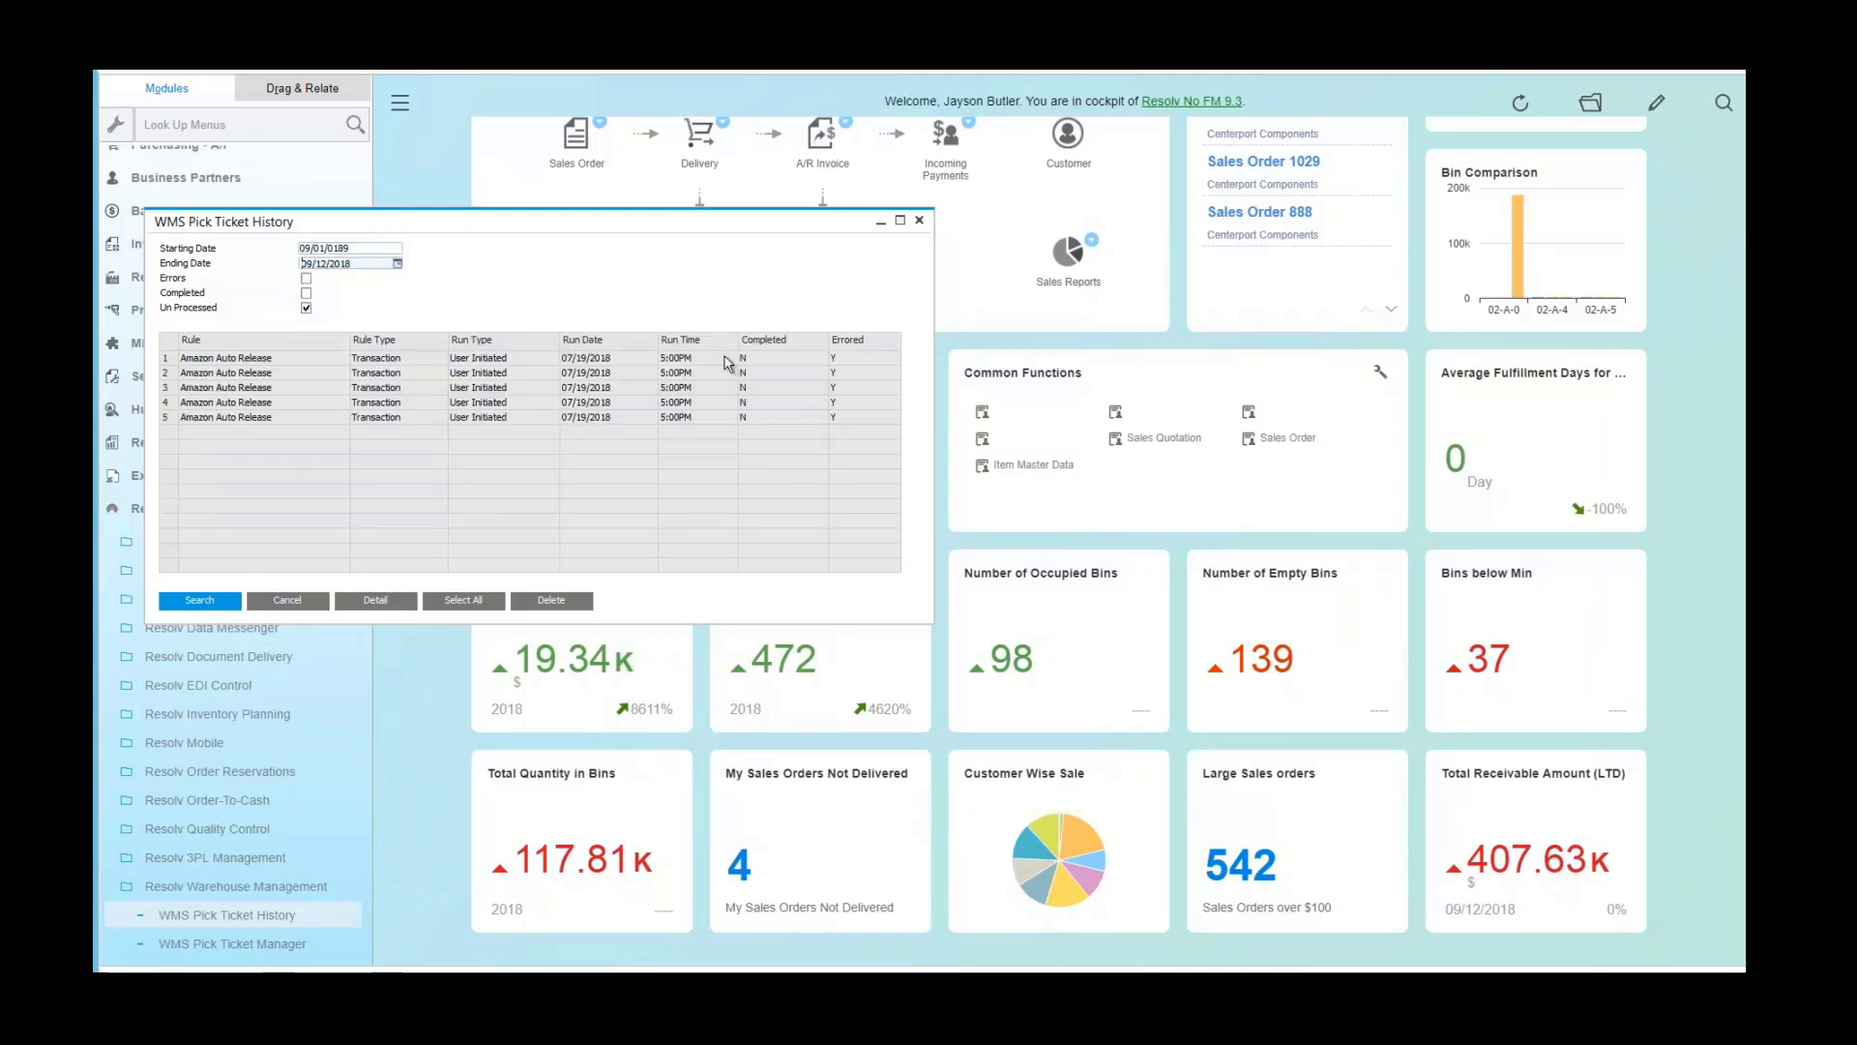
{"action": "left_click", "coordinate": [309, 599]}
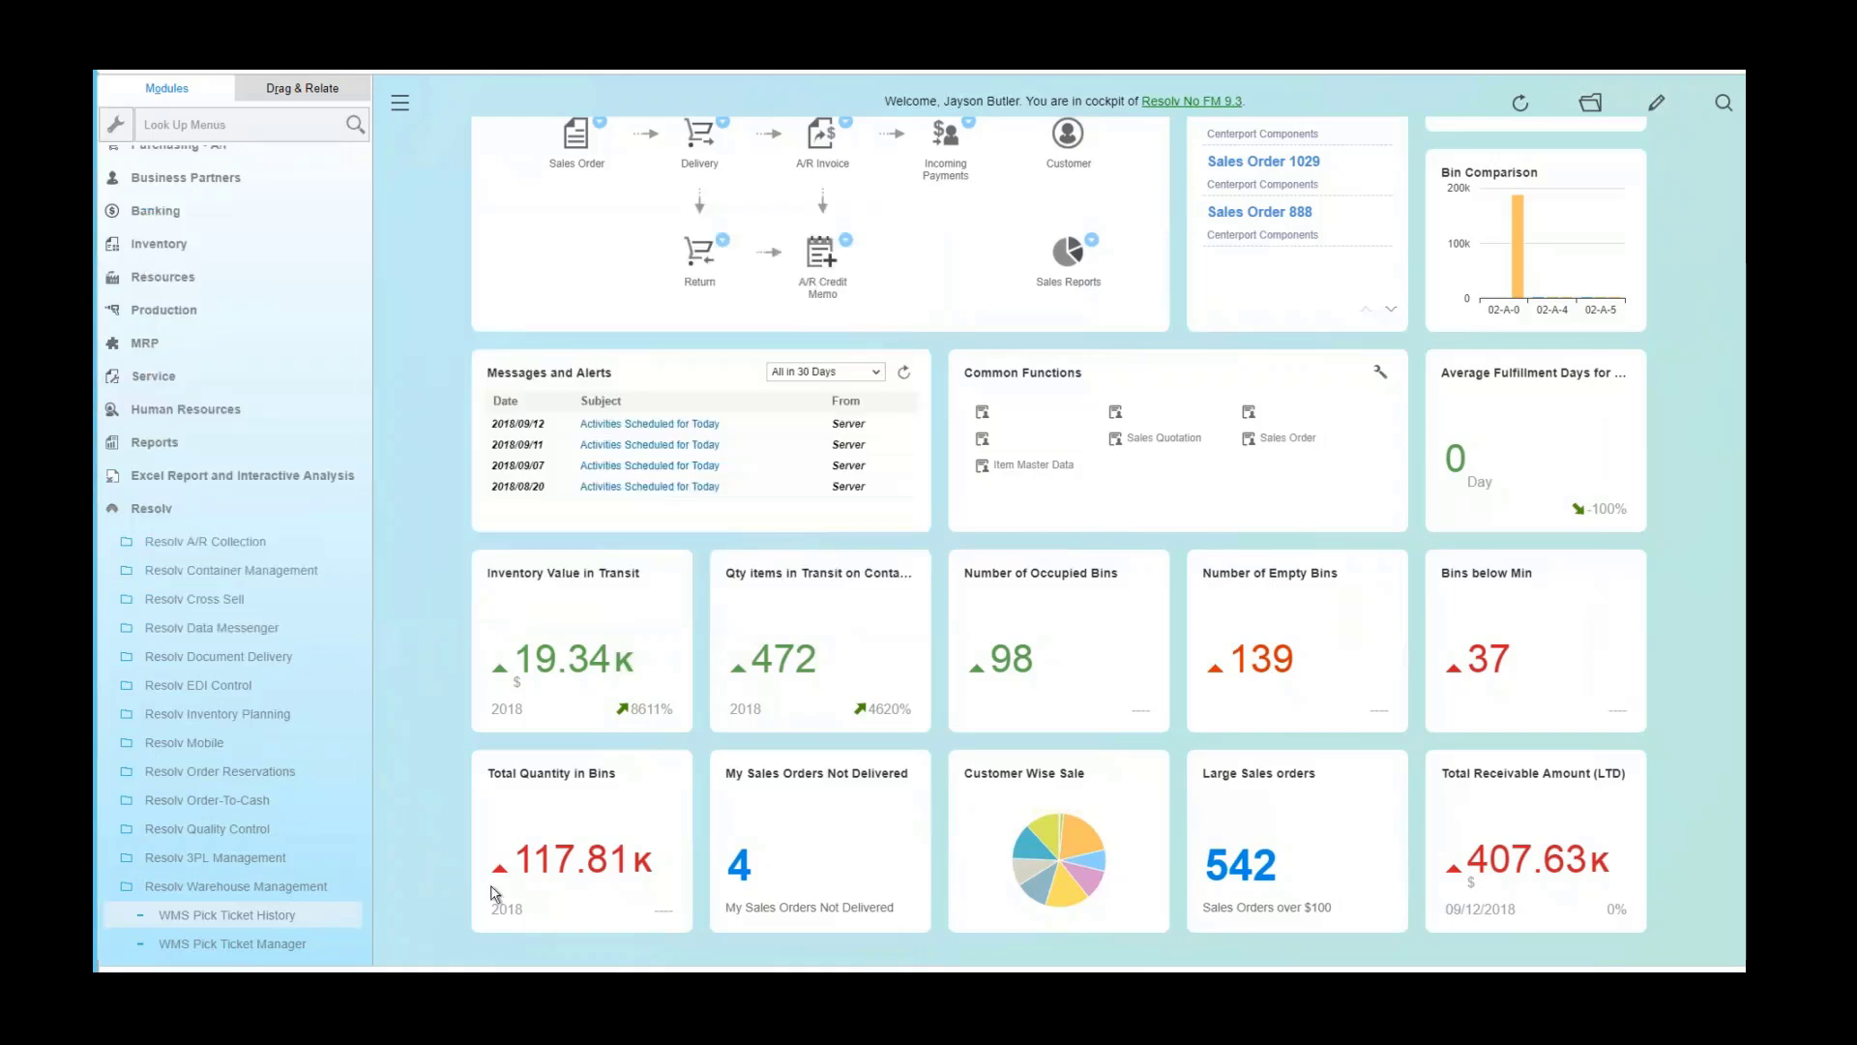